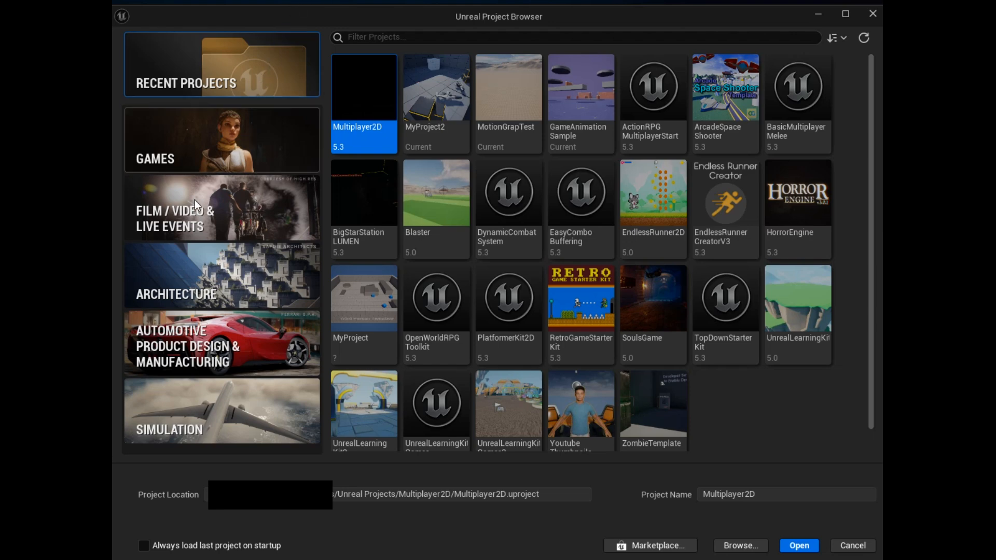
# Create a new Games project from the Third Person template with the name Metahumans.
pyautogui.click(208, 154)
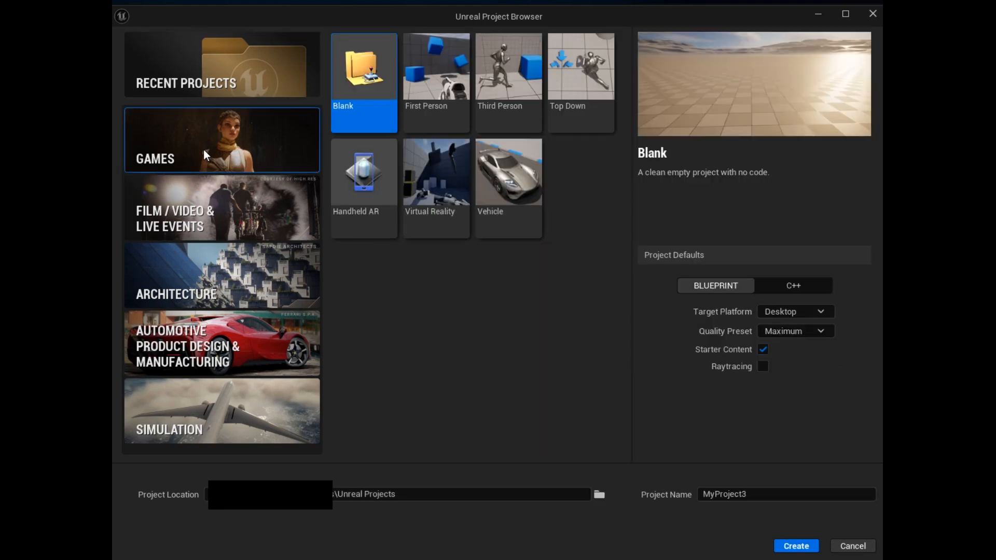
pyautogui.click(505, 99)
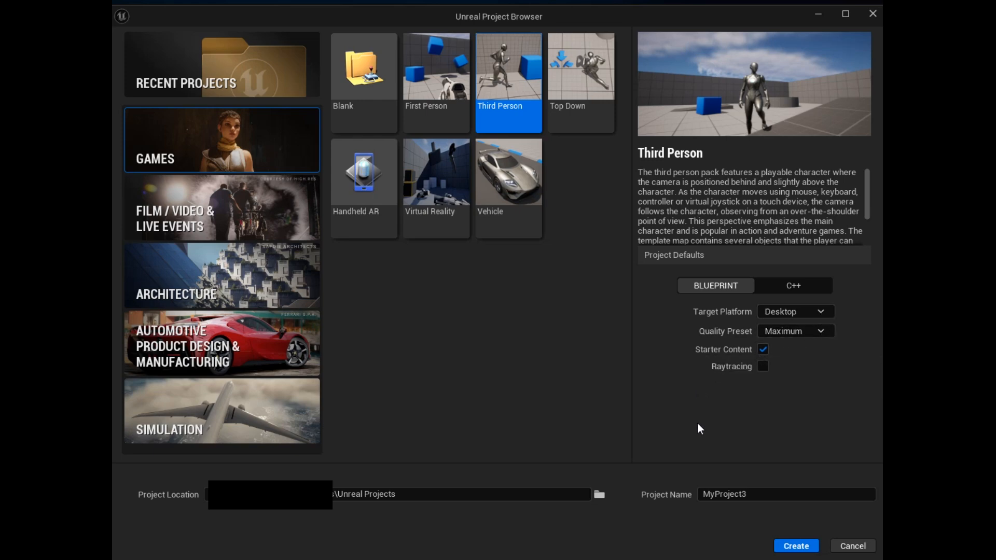
pyautogui.moveTo(765, 494); pyautogui.dragTo(659, 502)
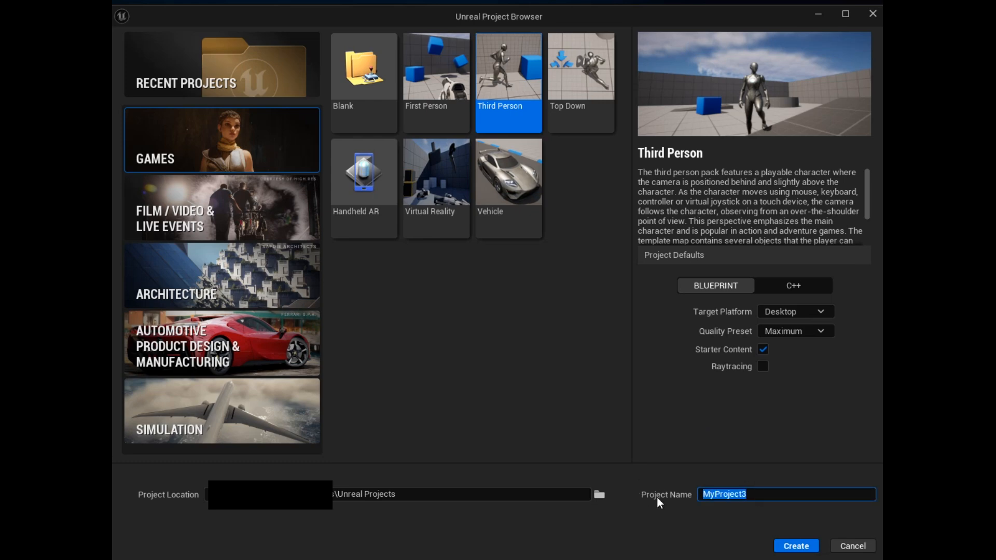
pyautogui.write('ьн')
pyautogui.press('BackSpace')
pyautogui.press('BackSpace')
pyautogui.write('Metat')
pyautogui.press('BackSpace')
pyautogui.write('H')
pyautogui.press('BackSpace')
pyautogui.write('H')
pyautogui.press('BackSpace')
pyautogui.write('humans')
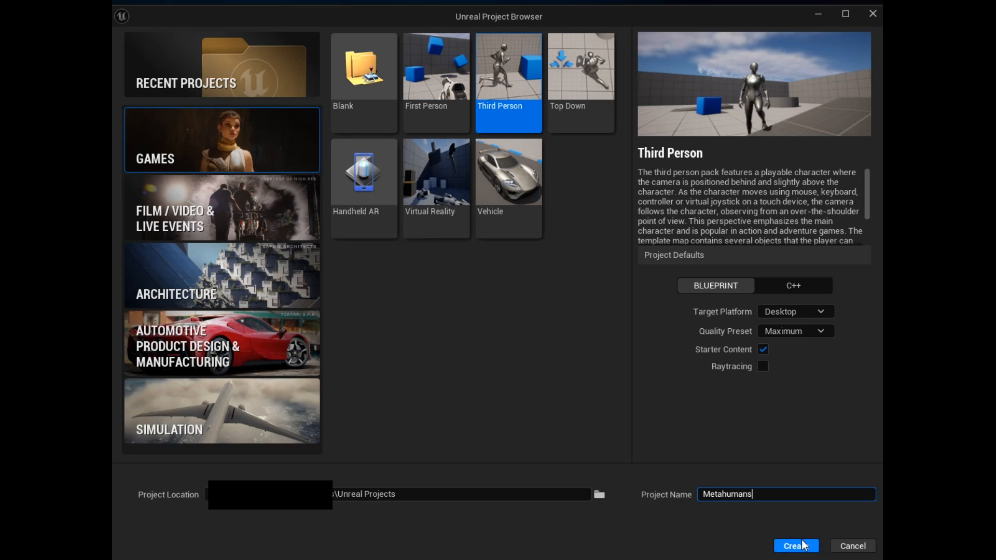
pyautogui.click(803, 548)
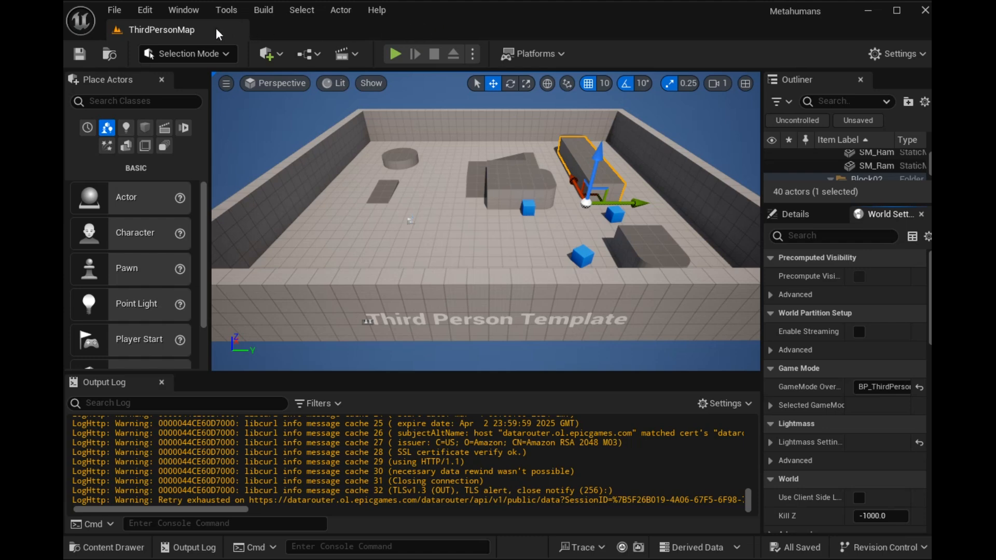
# Find the link plugins and enable Live Link, Live Link Control Rig and LiveLinkCamera, accepting their beta status.
pyautogui.click(148, 10)
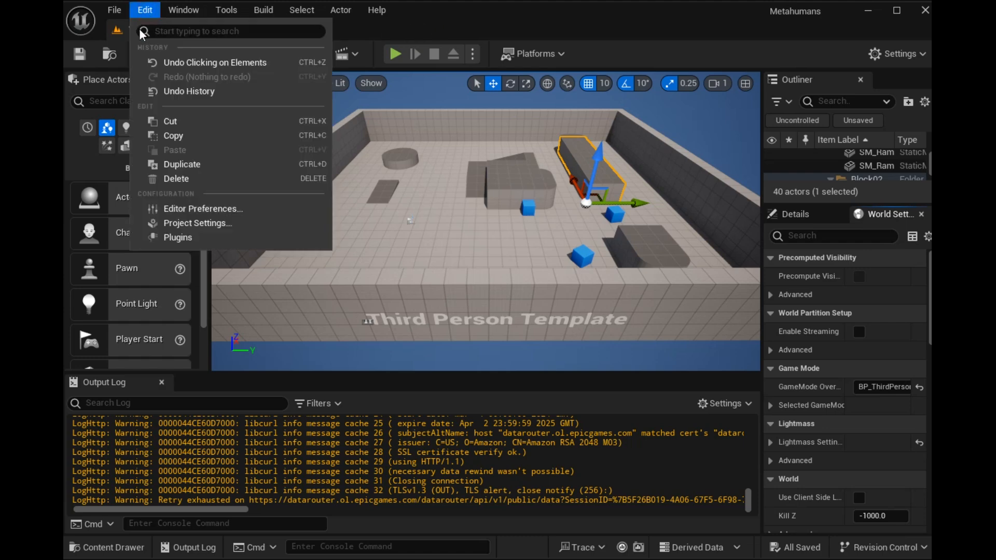
pyautogui.click(200, 236)
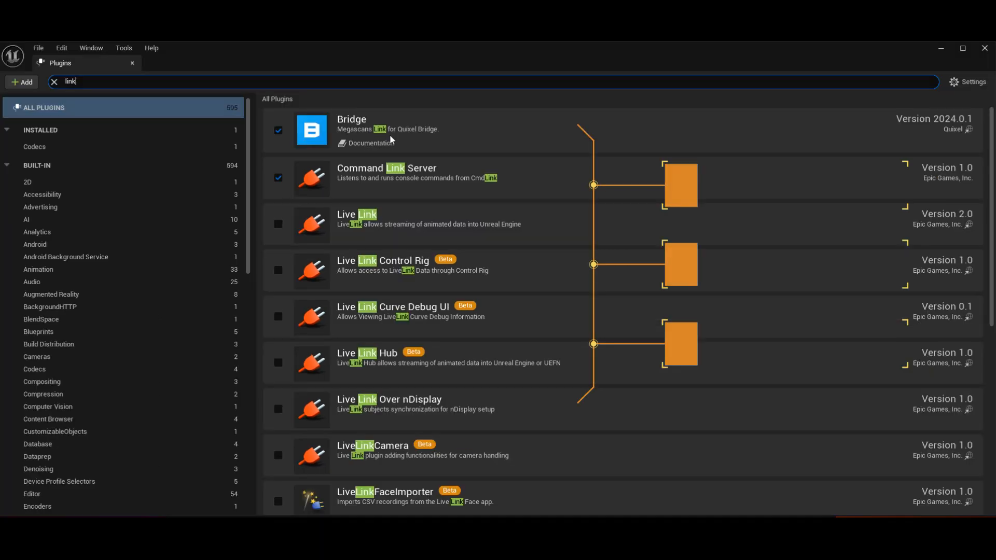
pyautogui.click(278, 224)
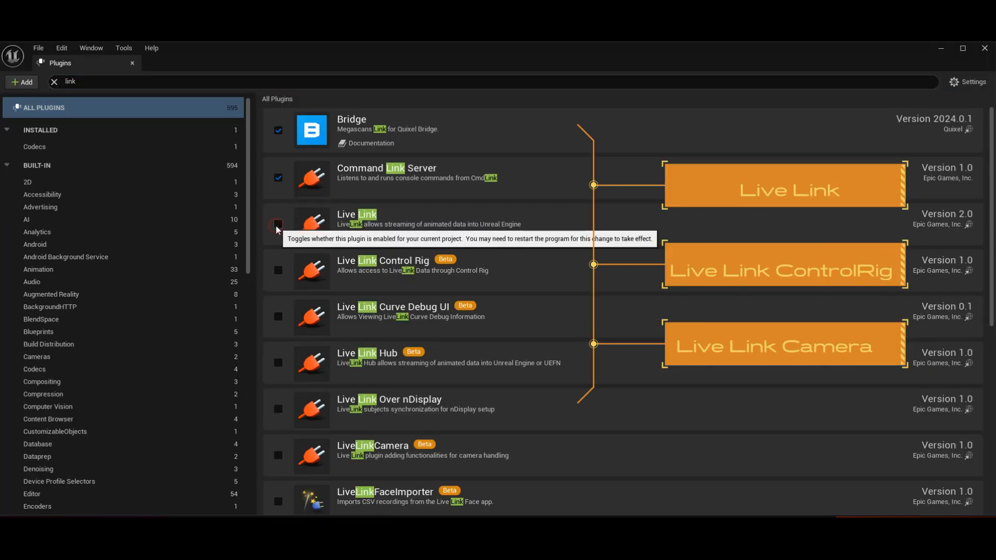
pyautogui.click(280, 270)
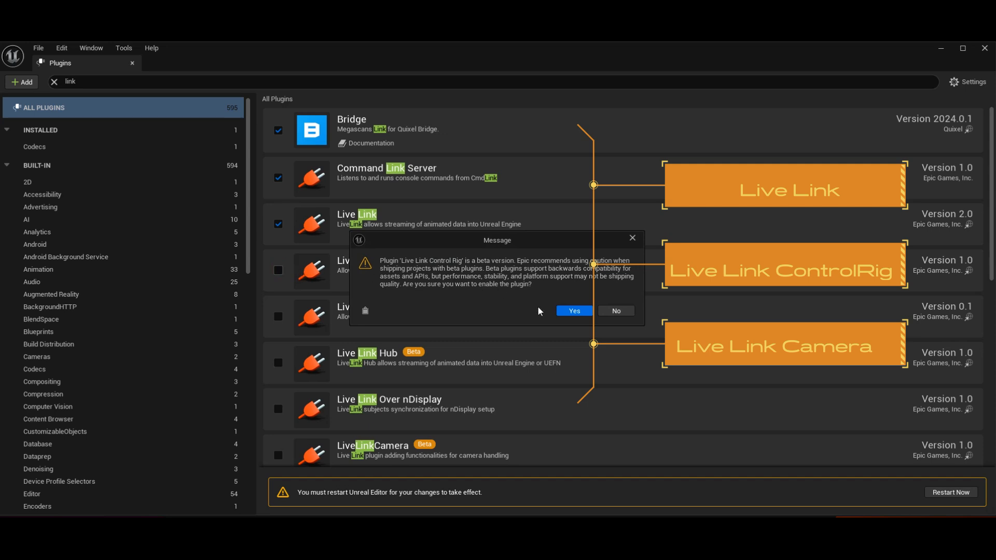
pyautogui.click(564, 311)
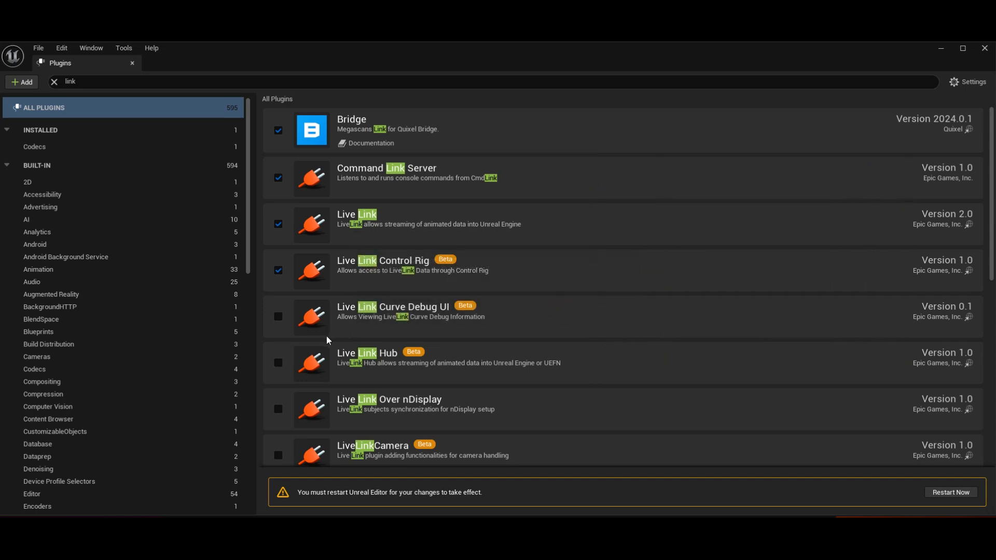
pyautogui.scroll(-1, 337, 347)
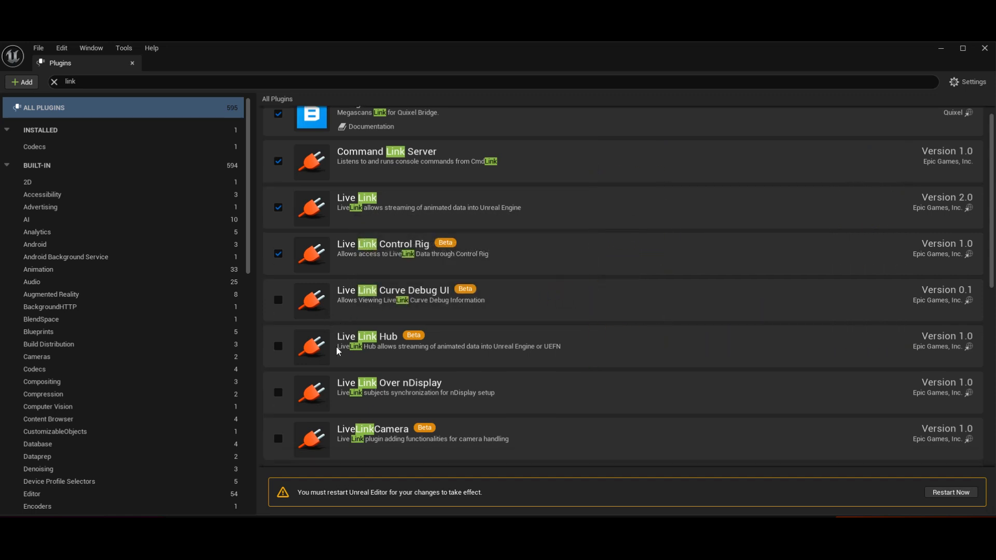
pyautogui.click(279, 439)
pyautogui.click(591, 313)
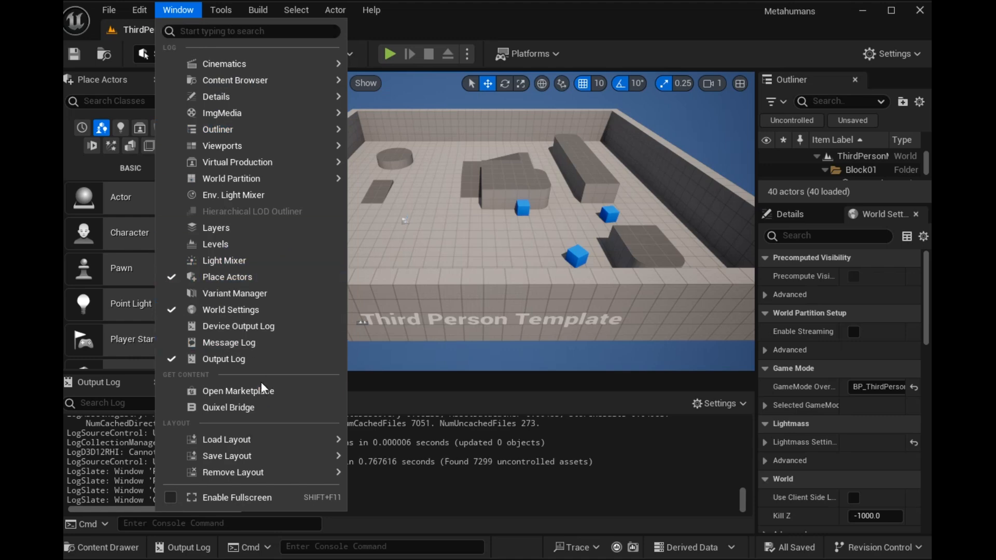
# Open Quixel Bridge with network access allowed for Node.js and sign in to the account.
pyautogui.click(263, 409)
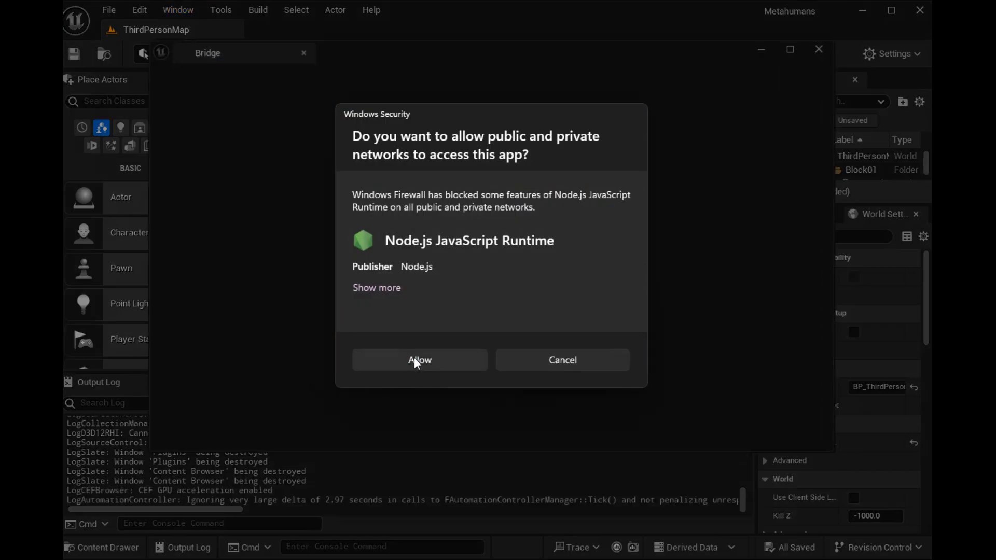
pyautogui.click(415, 361)
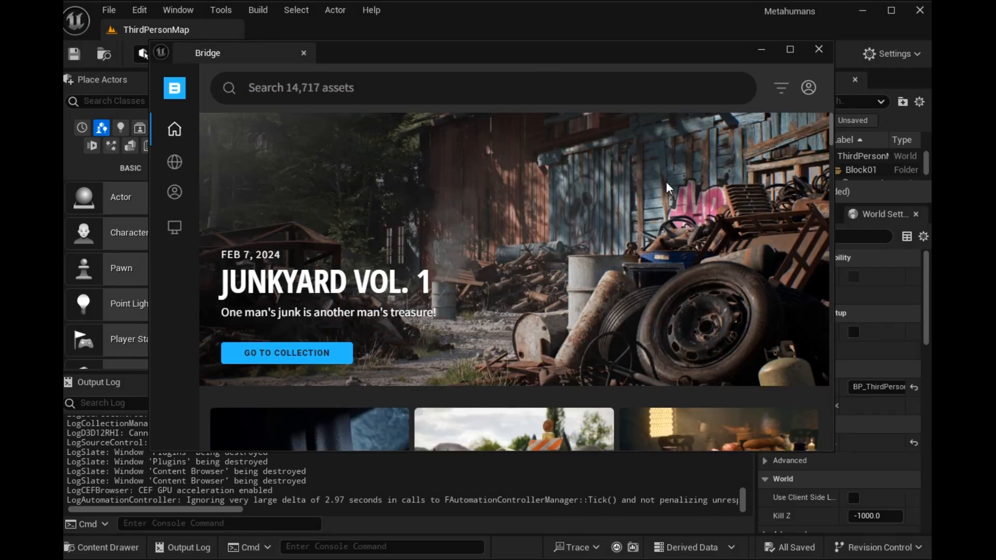
pyautogui.click(811, 90)
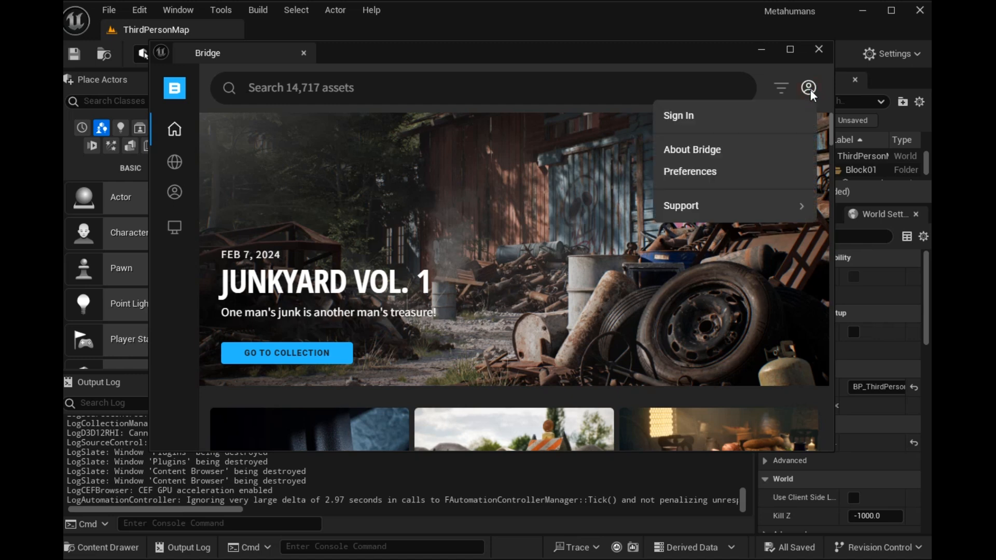
pyautogui.click(724, 109)
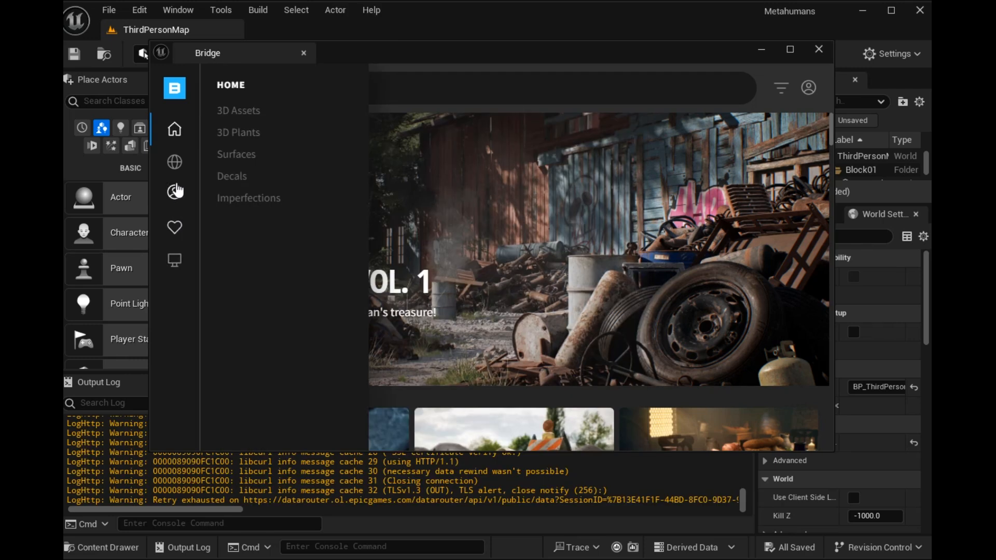
# Display the My MetaHumans collection in Bridge.
pyautogui.click(175, 191)
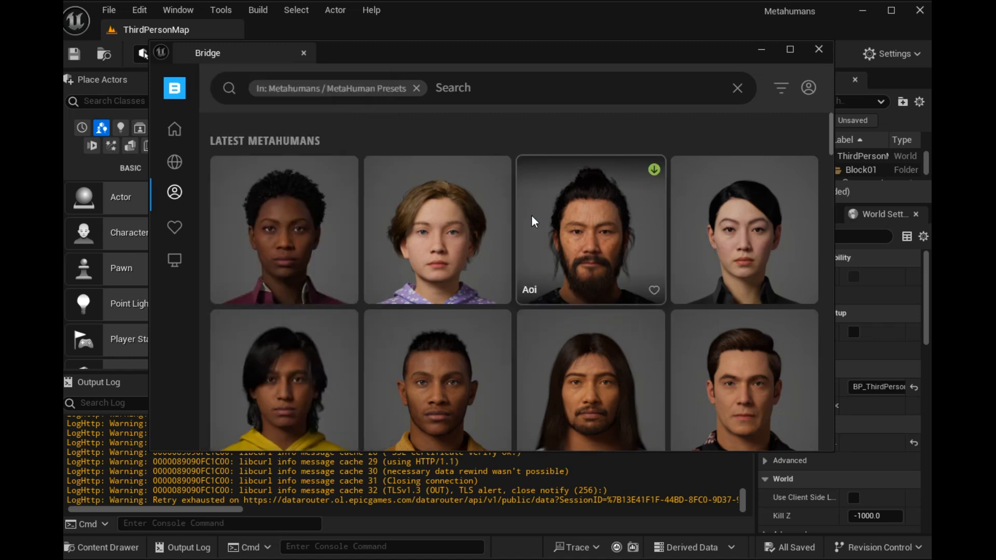
pyautogui.moveTo(175, 192)
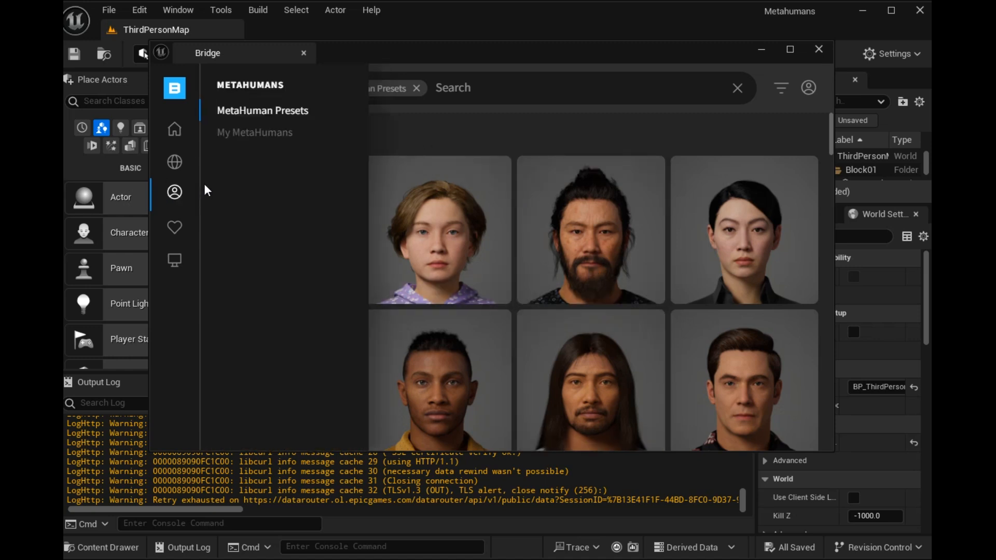
pyautogui.click(263, 136)
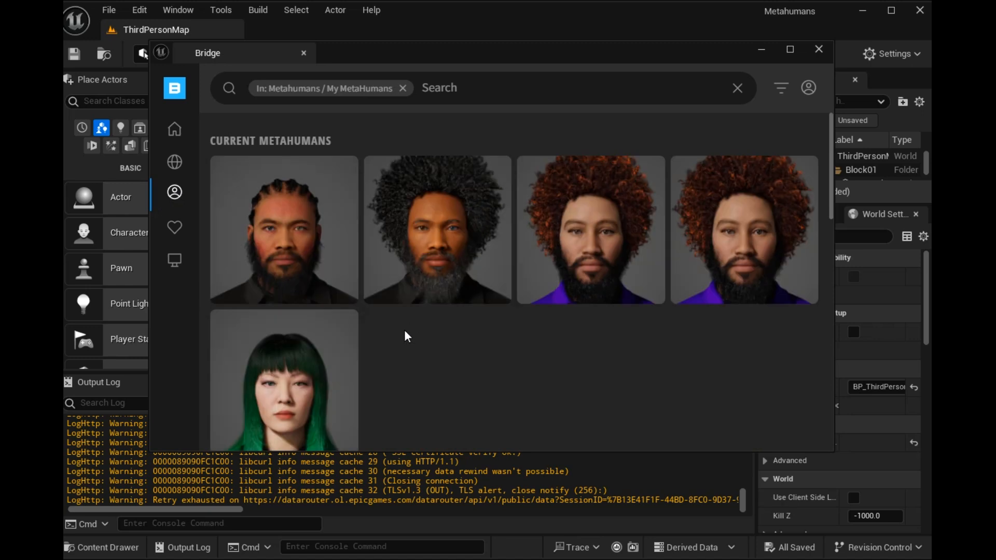
# Download the green-haired MetaHuman Jen at Highest Quality, checking the Megascans settings before the download.
pyautogui.scroll(-2, 429, 350)
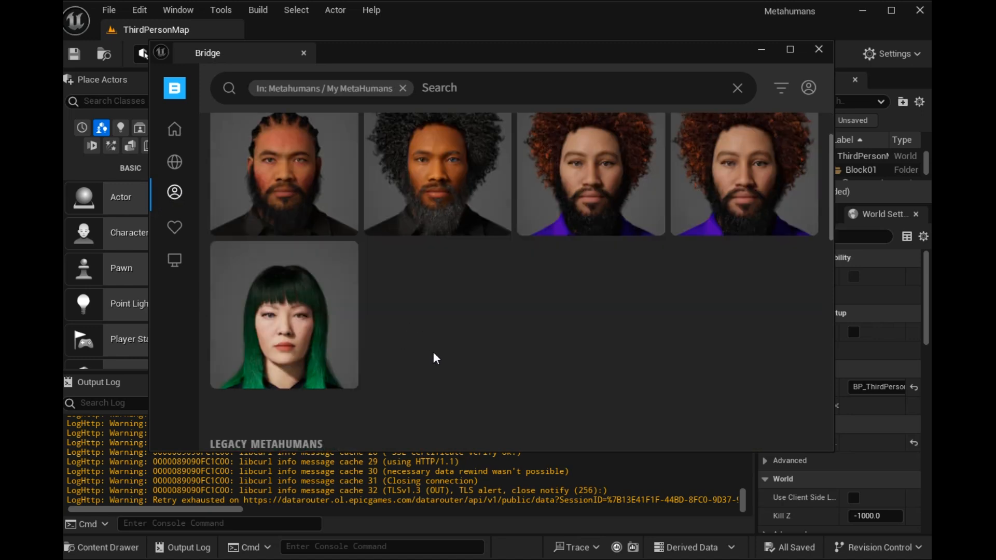
pyautogui.click(330, 287)
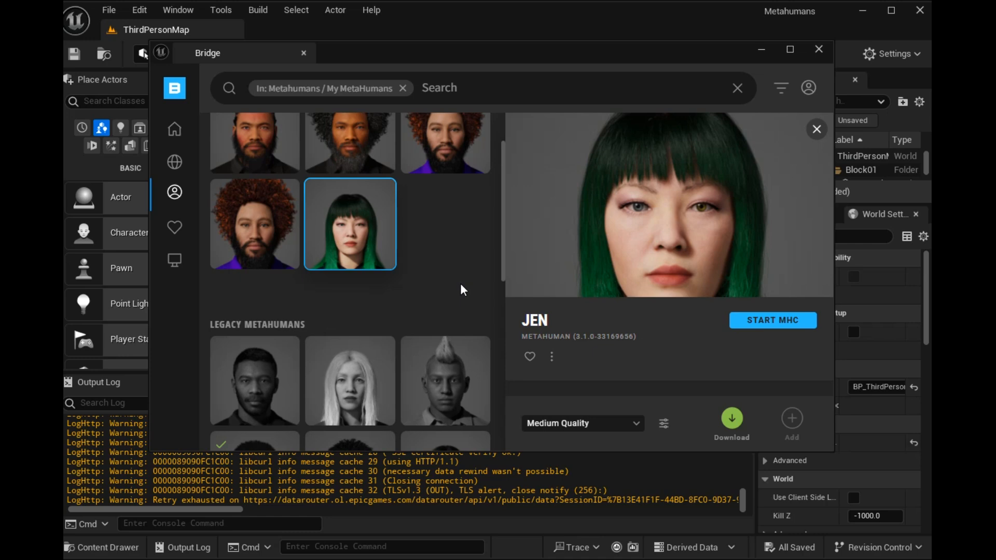
pyautogui.click(638, 424)
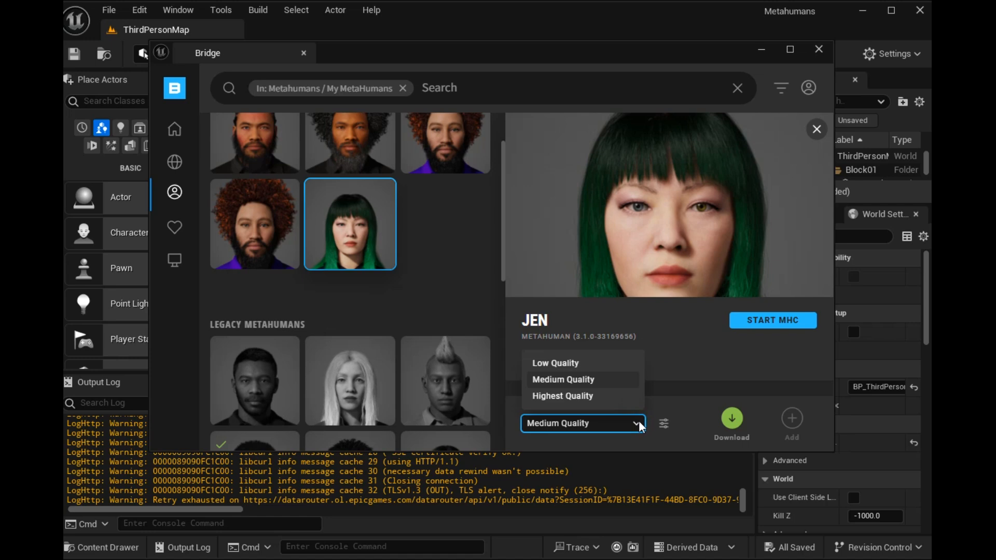
pyautogui.click(591, 396)
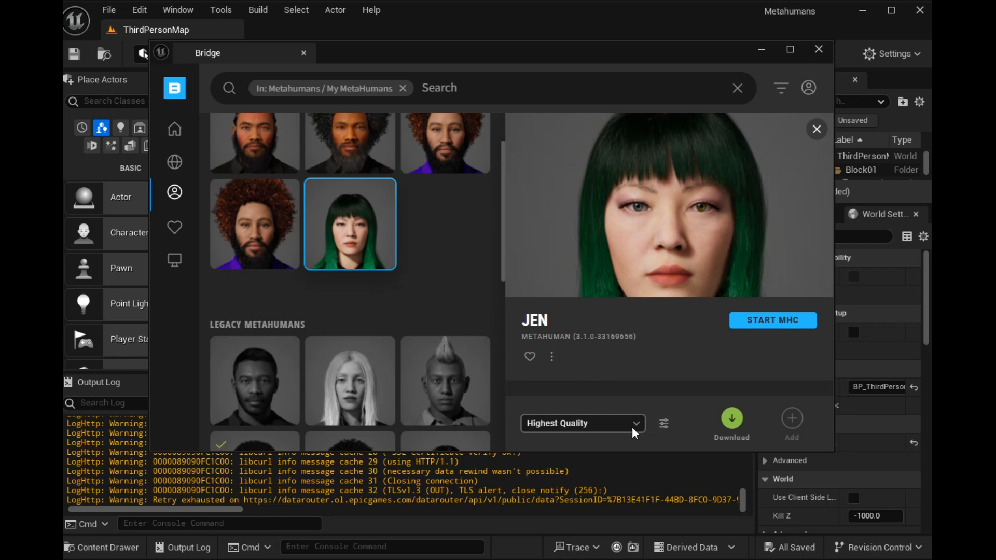
pyautogui.click(661, 424)
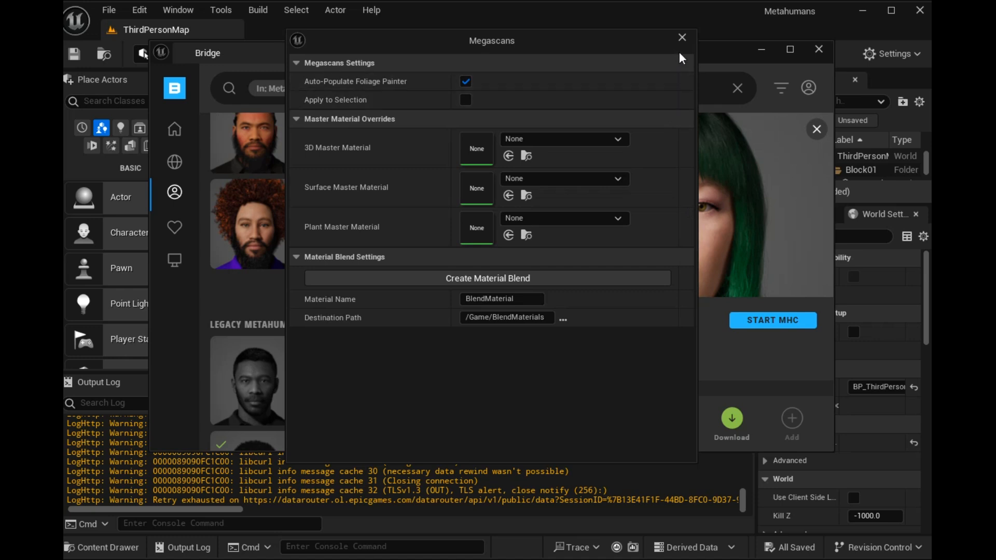
pyautogui.click(682, 37)
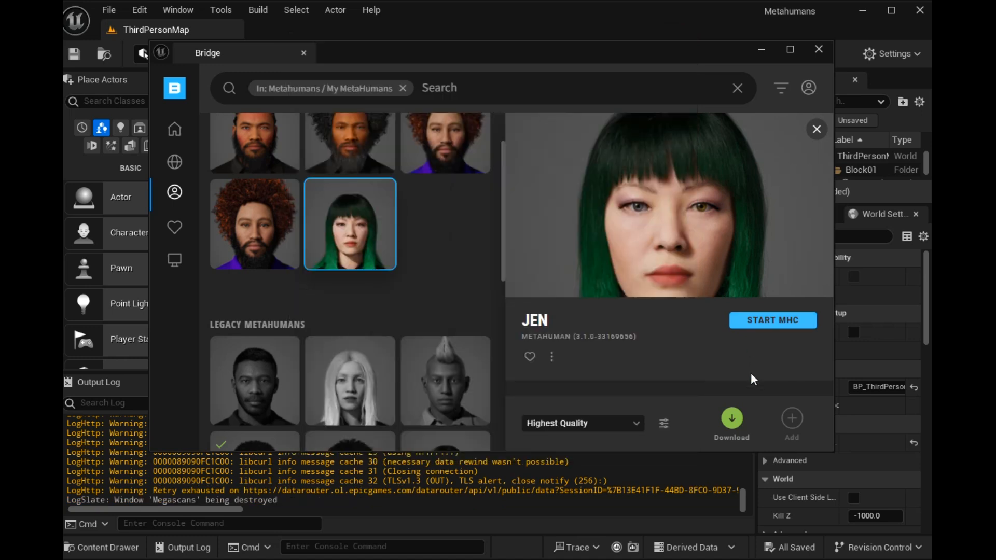
pyautogui.click(741, 410)
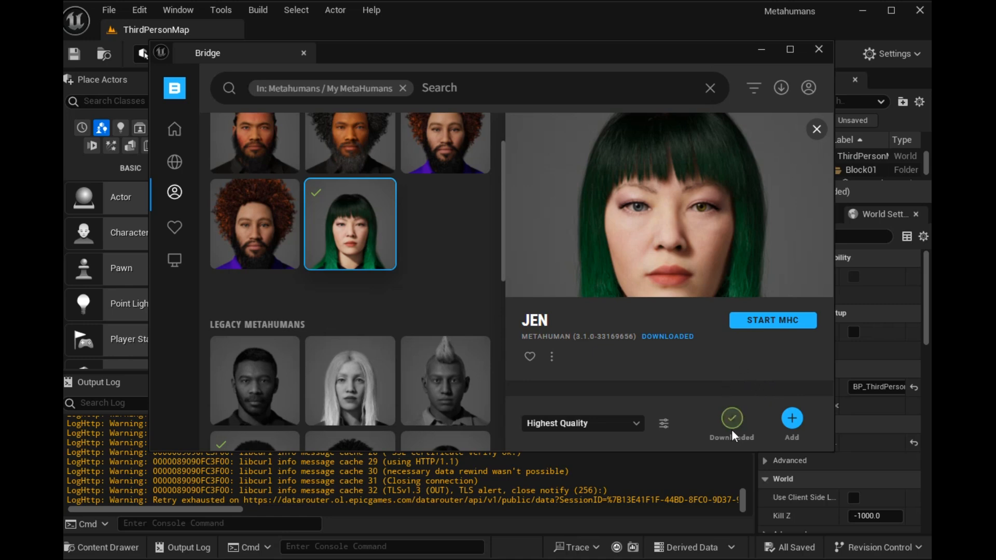
# Add the downloaded MetaHuman to the project and enable the missing project settings and plugins it needs.
pyautogui.click(792, 418)
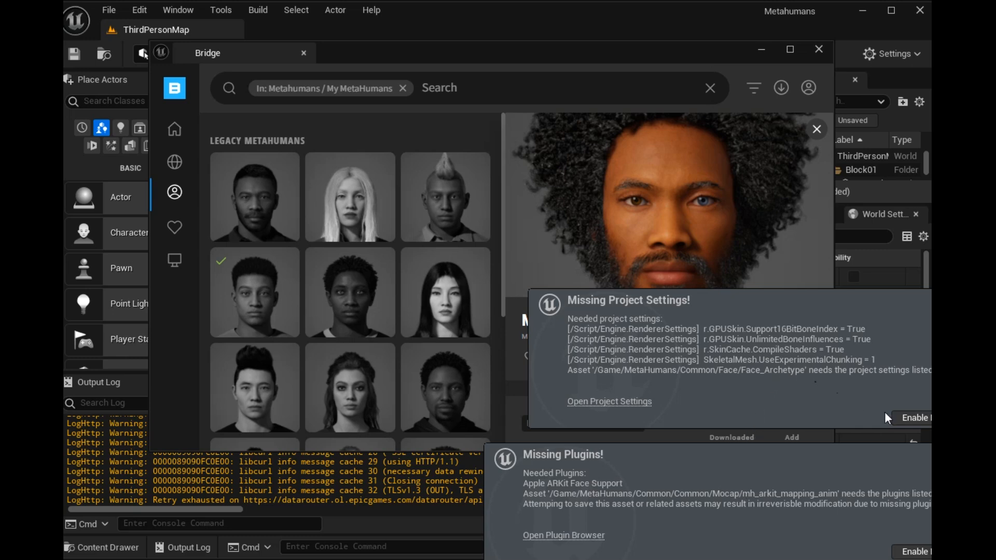
pyautogui.click(901, 416)
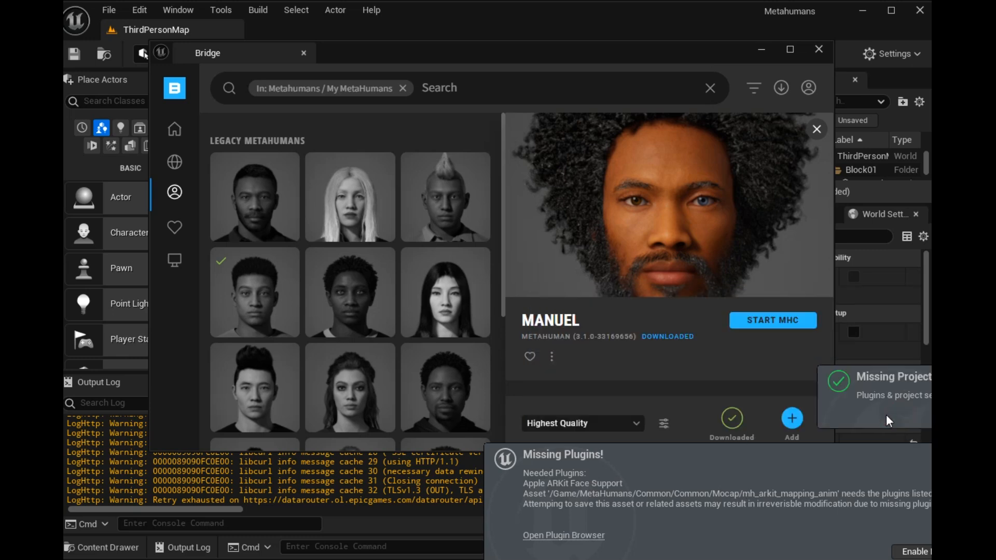
pyautogui.click(903, 553)
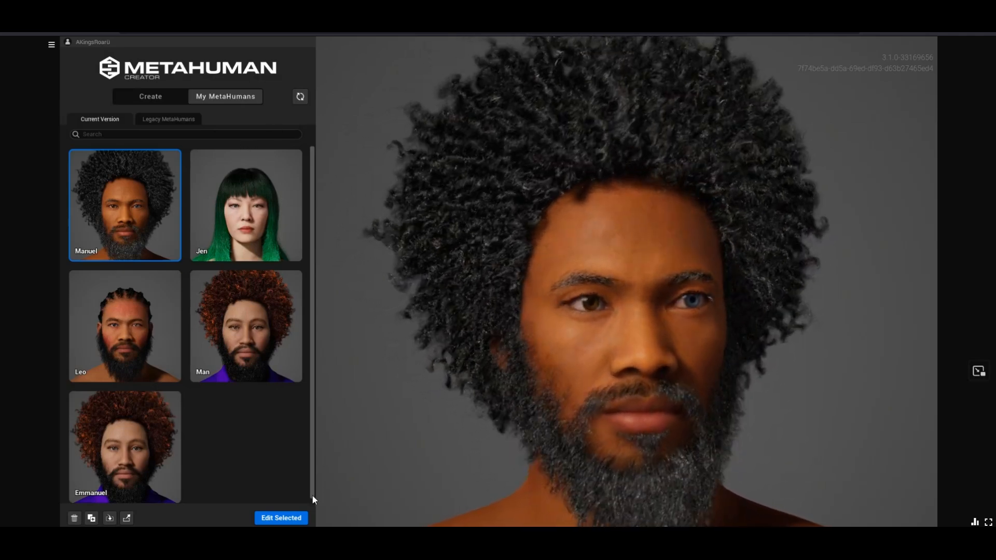
# Switch to MetaHuman Creator and open Manuel for editing, with the full body in view.
pyautogui.click(304, 516)
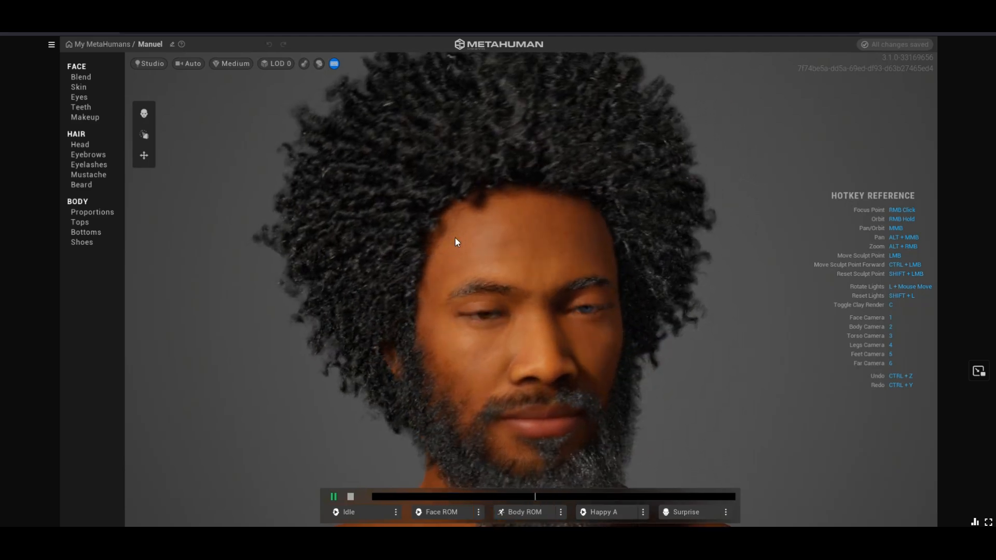
pyautogui.scroll(-5, 321, 301)
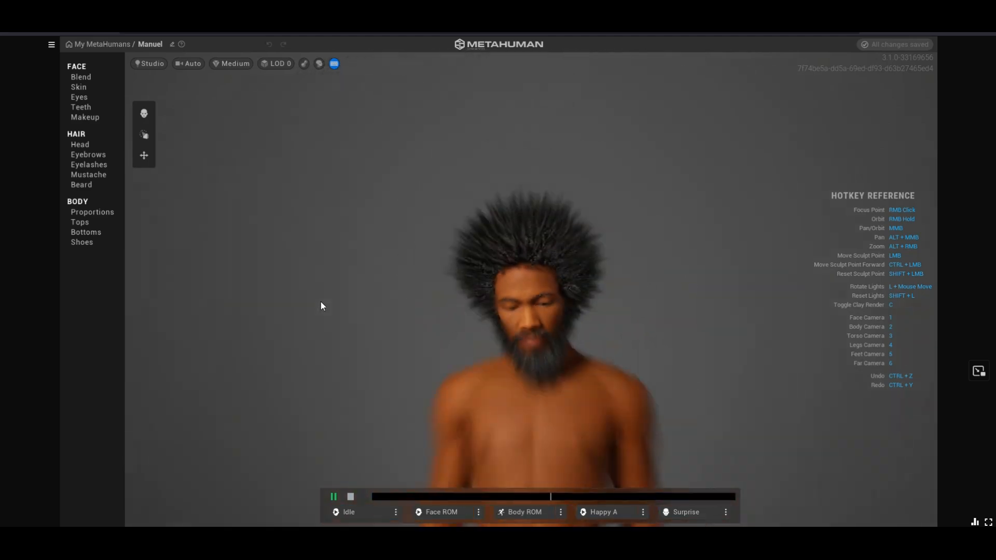
pyautogui.scroll(-5, 320, 301)
pyautogui.moveTo(413, 337); pyautogui.dragTo(419, 211, button='middle')
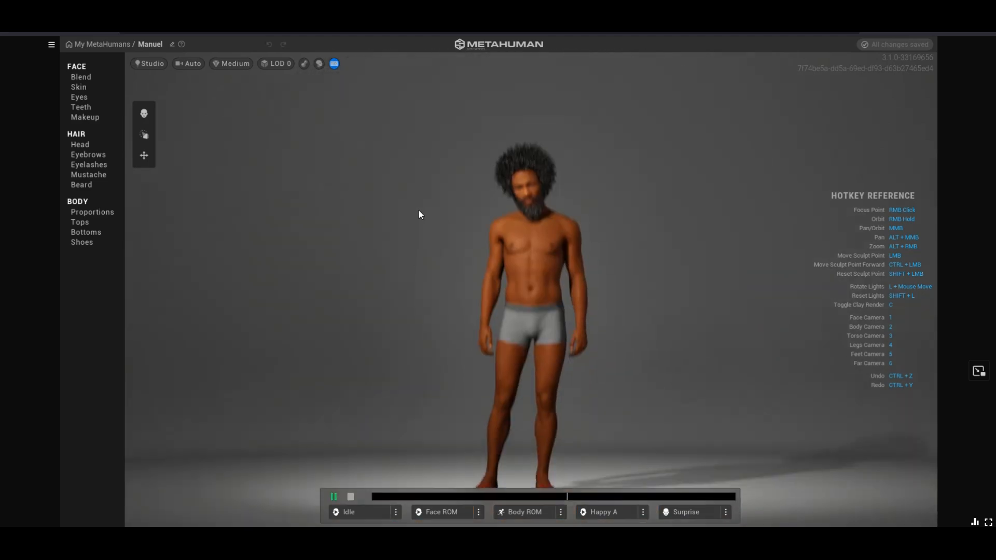
# Set Manuel's top to None and bring up the style choices for bottoms and shoes.
pyautogui.click(80, 222)
pyautogui.click(164, 233)
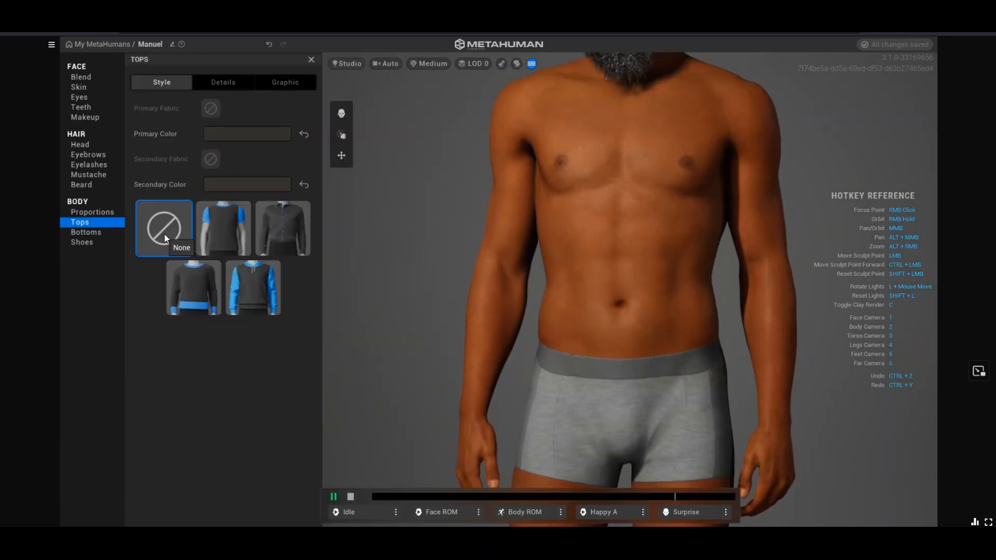
pyautogui.click(113, 232)
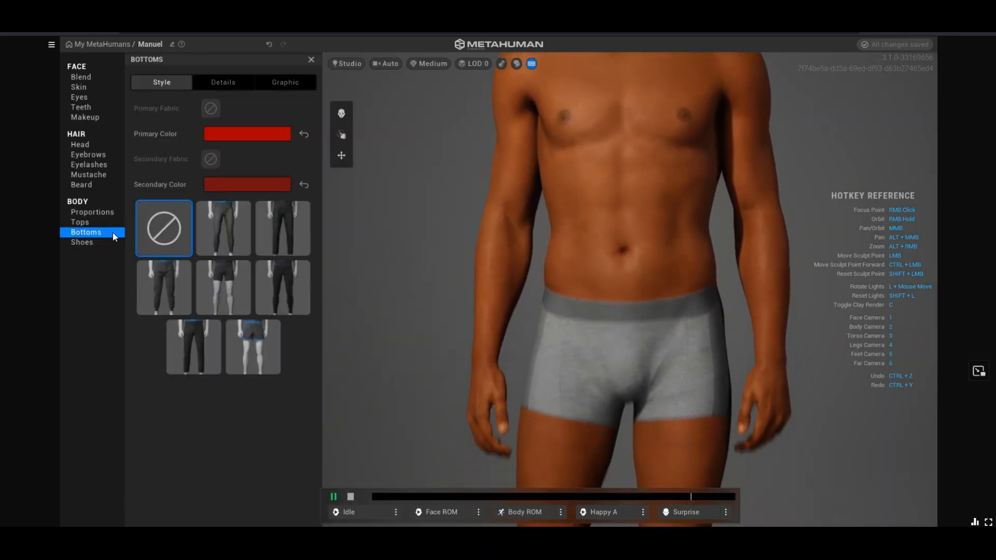
pyautogui.click(107, 246)
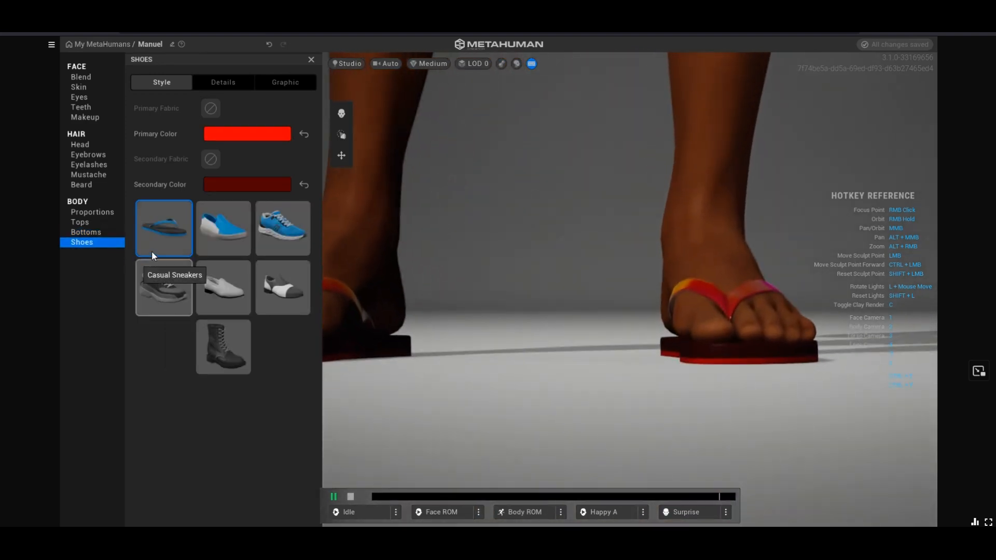
# Choose Flip Flops as Manuel's shoes, check the whole figure from different angles, and return to My MetaHumans.
pyautogui.click(162, 245)
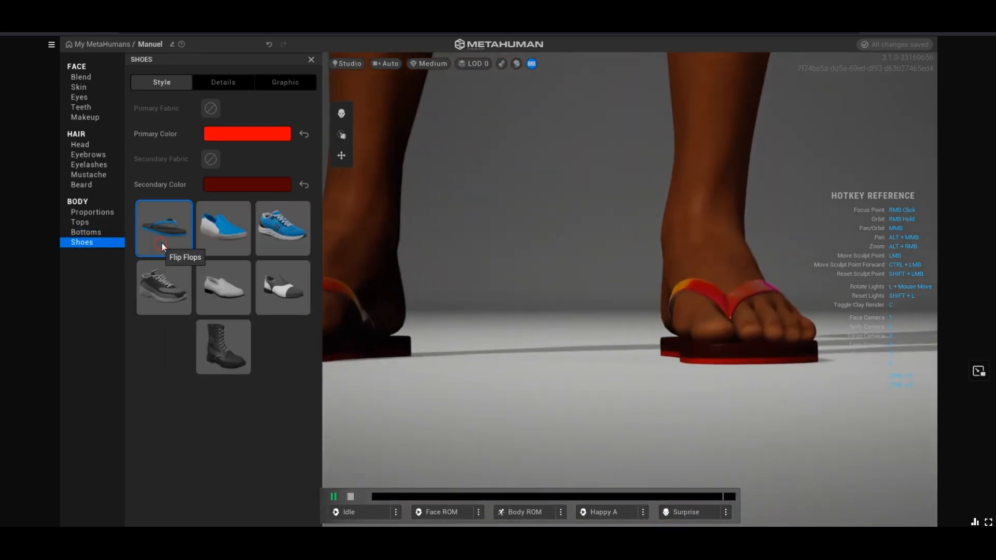
pyautogui.scroll(-8, 560, 238)
pyautogui.moveTo(580, 138); pyautogui.dragTo(487, 316, button='middle')
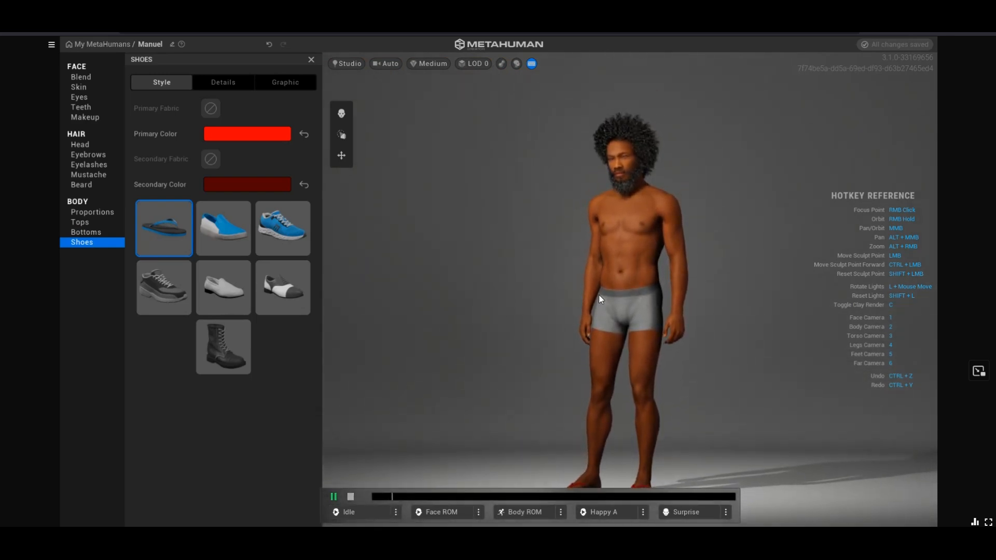
pyautogui.moveTo(596, 275); pyautogui.dragTo(765, 250, button='middle')
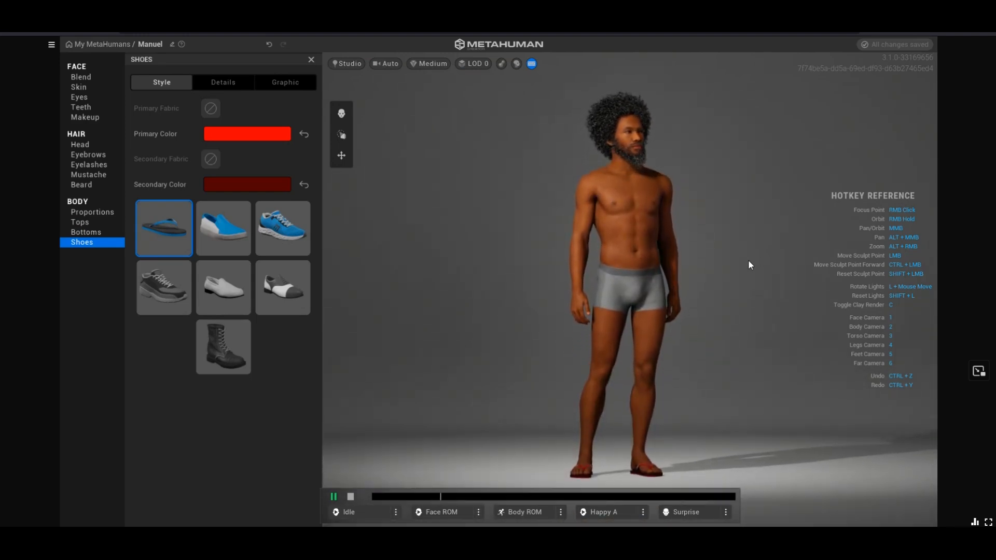
pyautogui.click(107, 46)
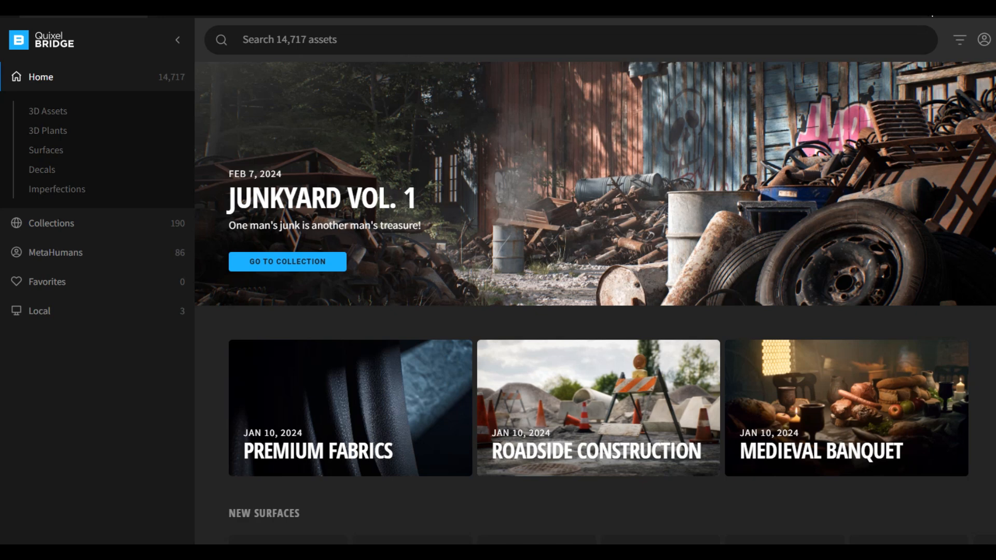
# Switch to Quixel Bridge, update Manuel from My MetaHumans at Highest Quality, and add the MetaHuman to the project.
pyautogui.click(79, 254)
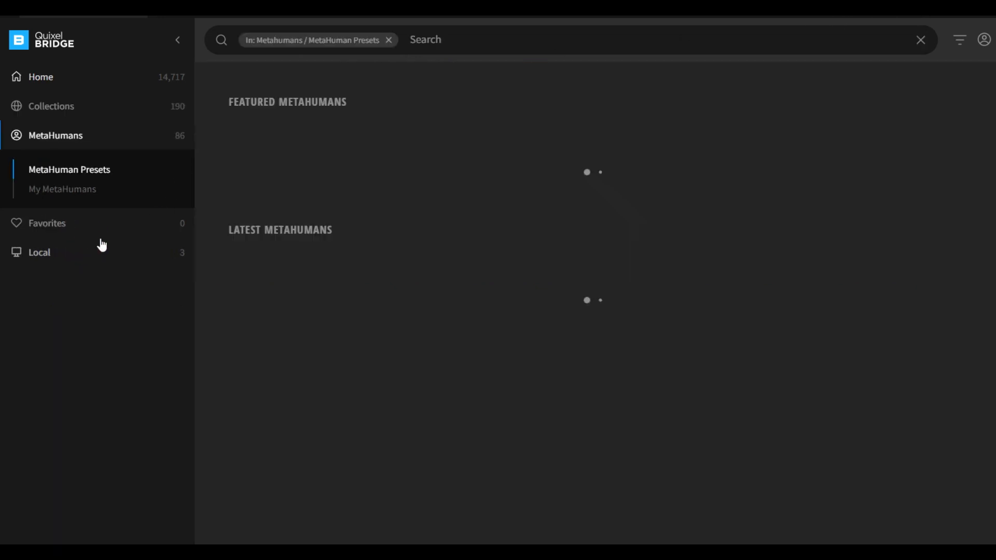
pyautogui.click(72, 195)
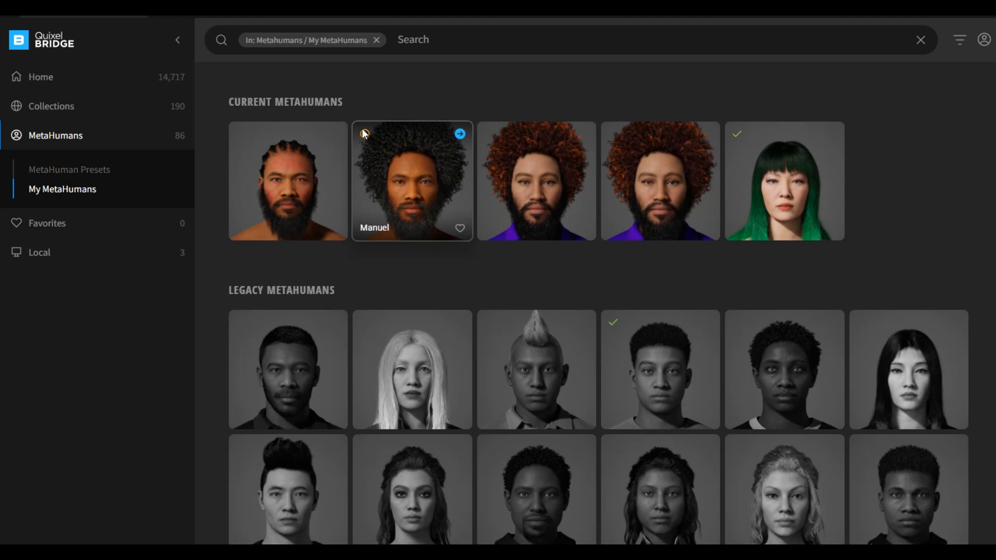
pyautogui.click(380, 165)
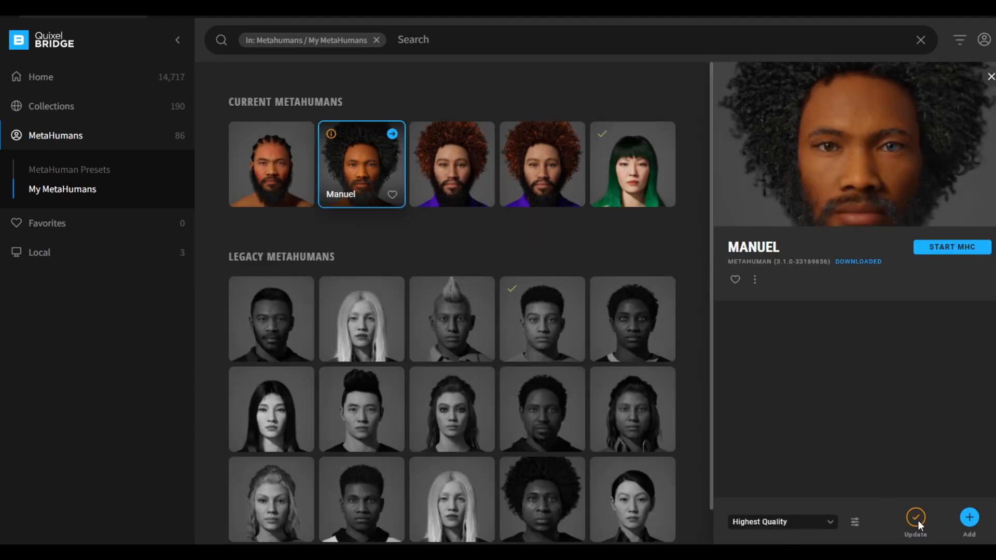
pyautogui.click(916, 517)
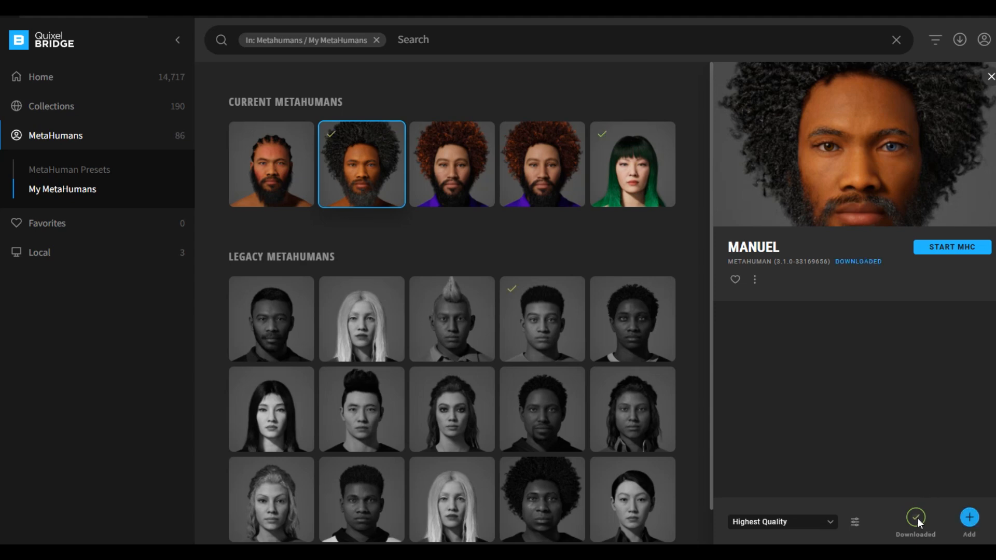
pyautogui.click(968, 519)
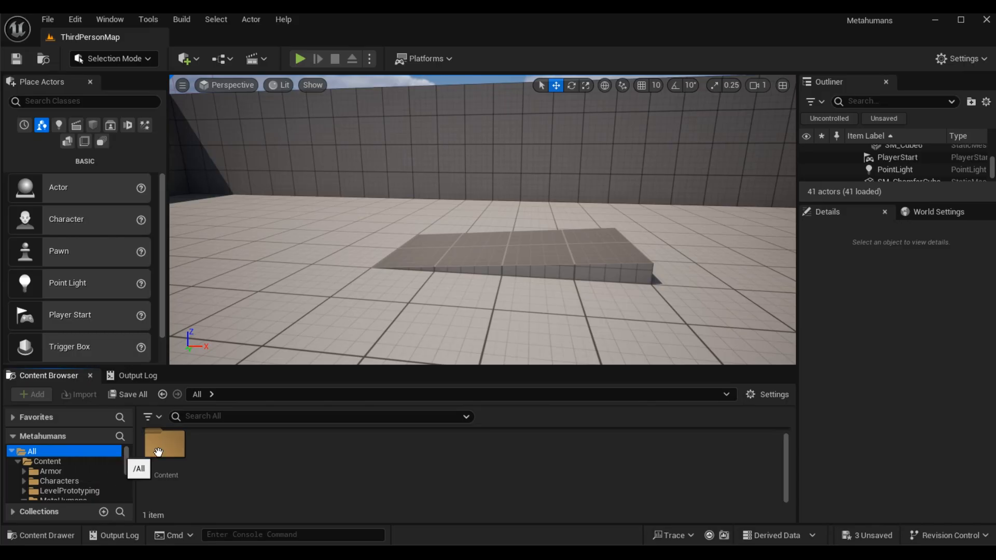
# Switch to the Unreal Editor and open the BP_Manuel blueprint from Content/MetaHumans/Manuel.
pyautogui.click(161, 452)
pyautogui.doubleClick(161, 453)
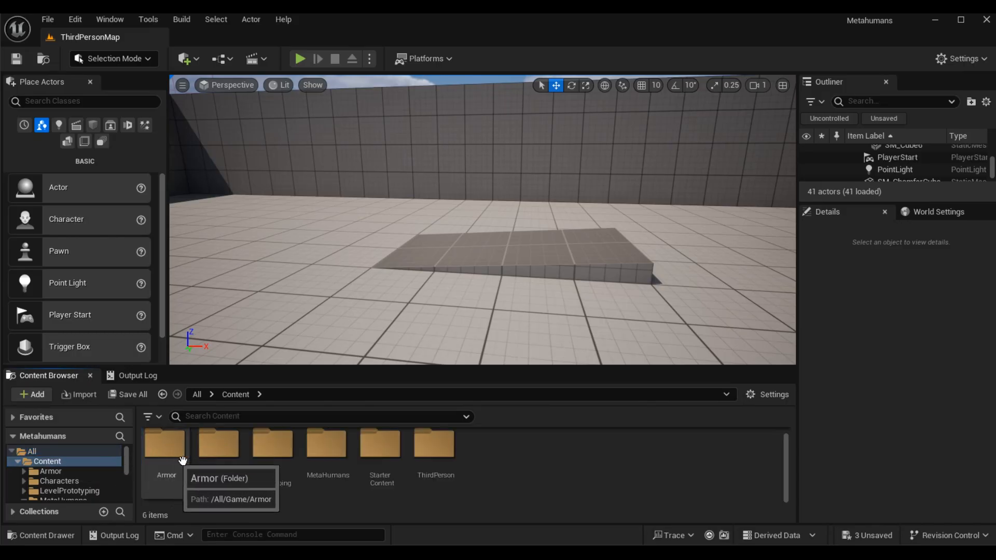
pyautogui.doubleClick(327, 455)
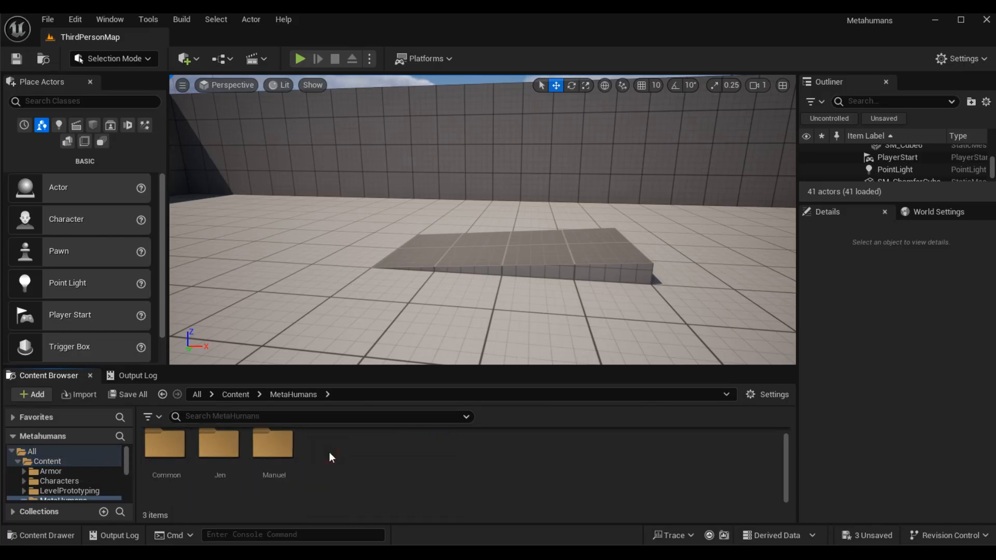
pyautogui.doubleClick(291, 448)
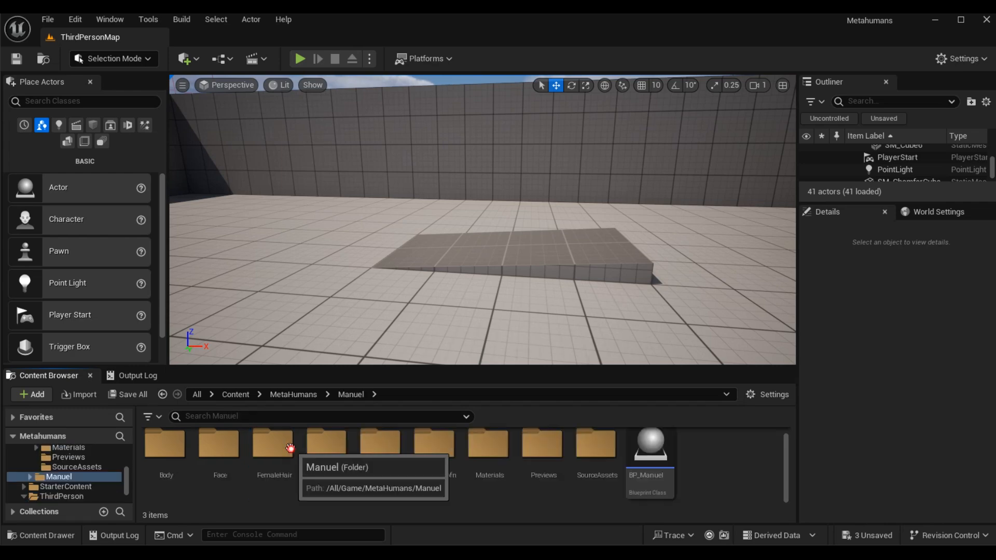
pyautogui.doubleClick(650, 447)
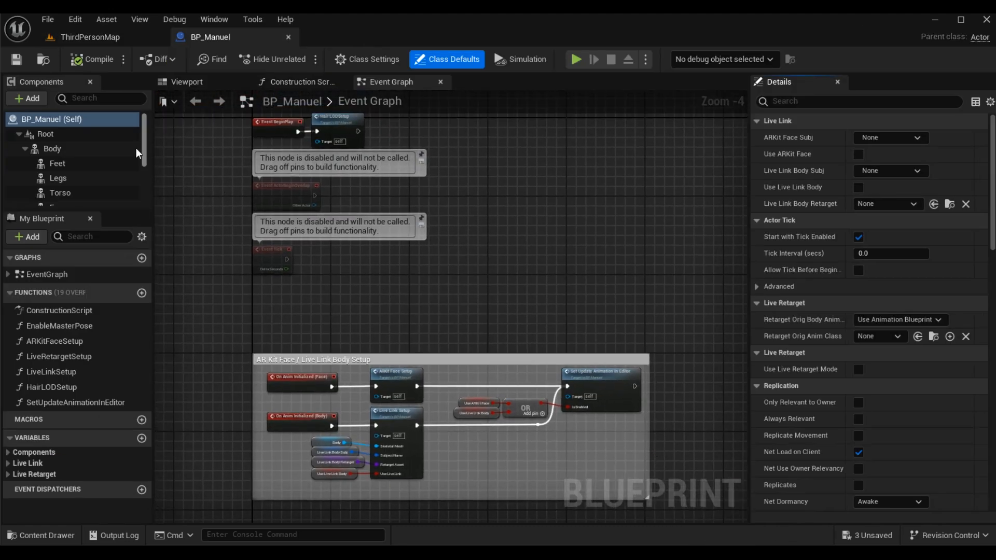
# Set the LODSync component's Num LODs to 1 and Forced LOD to 0, and bring up BP_Manuel's 3D preview.
pyautogui.scroll(-2, 144, 158)
pyautogui.moveTo(144, 158); pyautogui.dragTo(145, 191)
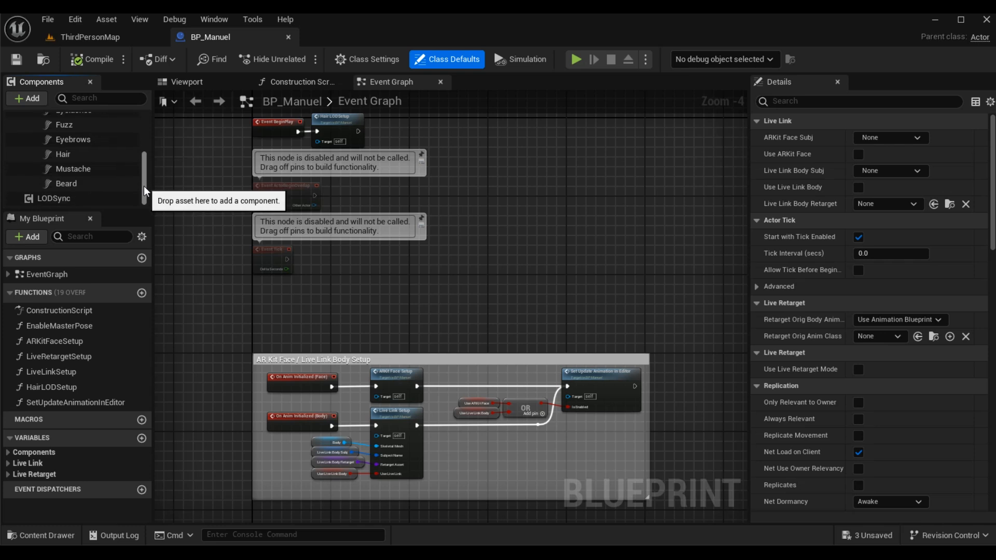
pyautogui.click(92, 200)
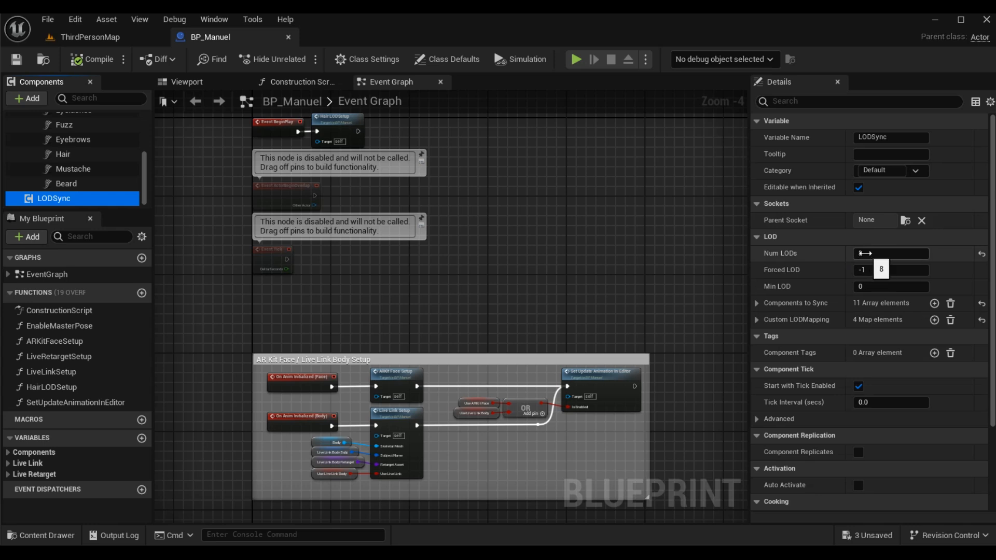
pyautogui.click(867, 253)
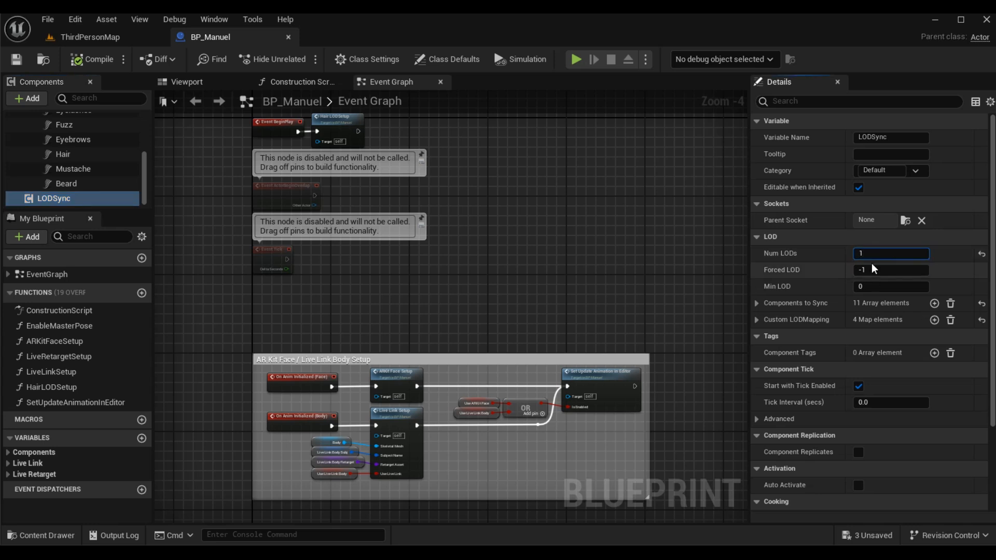
pyautogui.click(874, 269)
pyautogui.write('0')
pyautogui.moveTo(875, 269); pyautogui.dragTo(825, 267)
pyautogui.write('0')
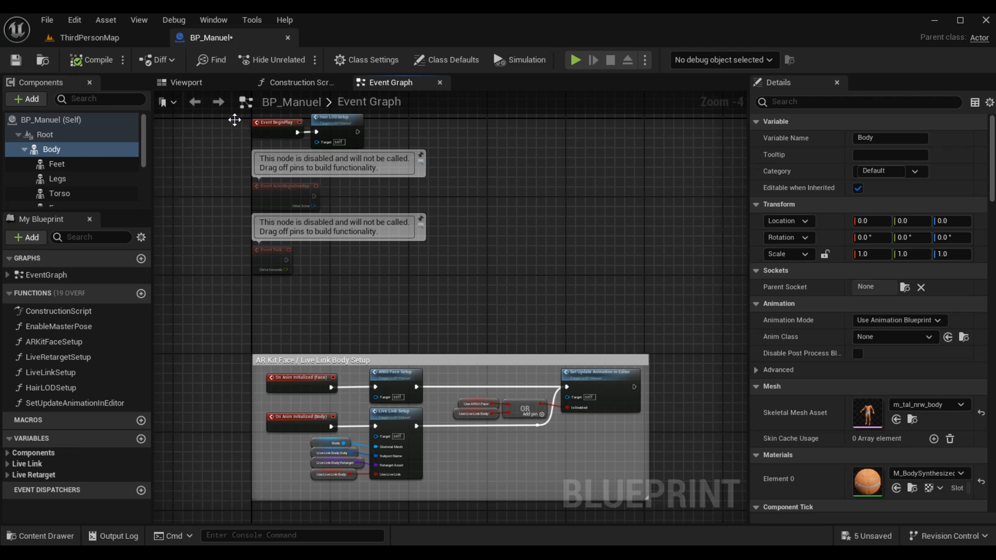
pyautogui.click(185, 83)
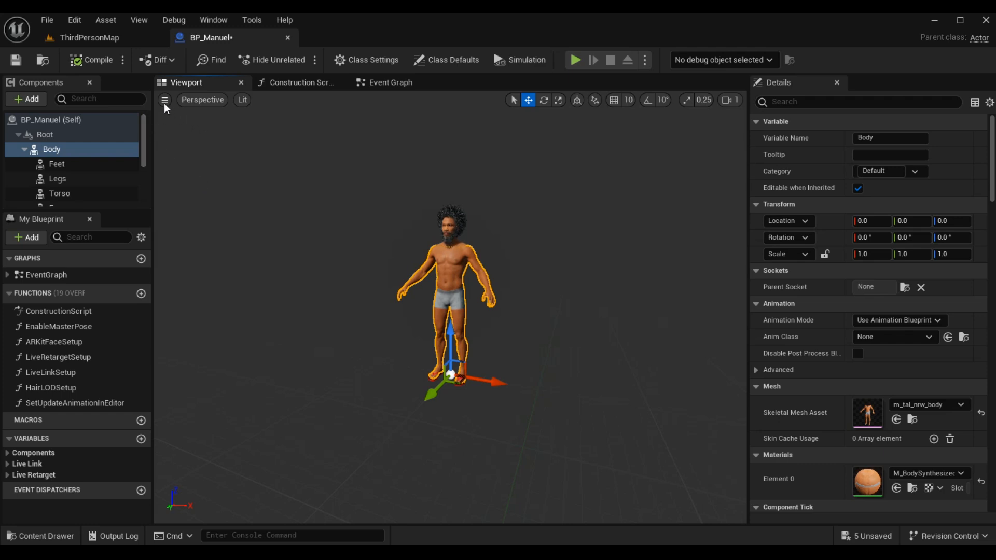
# Return to the level and open the BP_ThirdPersonCharacter blueprint from Content/ThirdPerson/Blueprints.
pyautogui.click(97, 38)
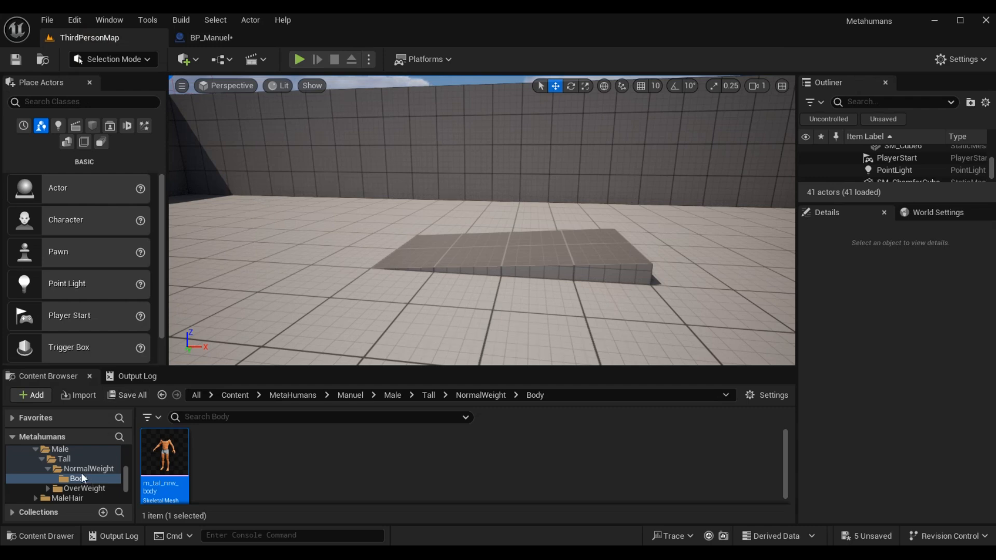
pyautogui.scroll(5, 81, 472)
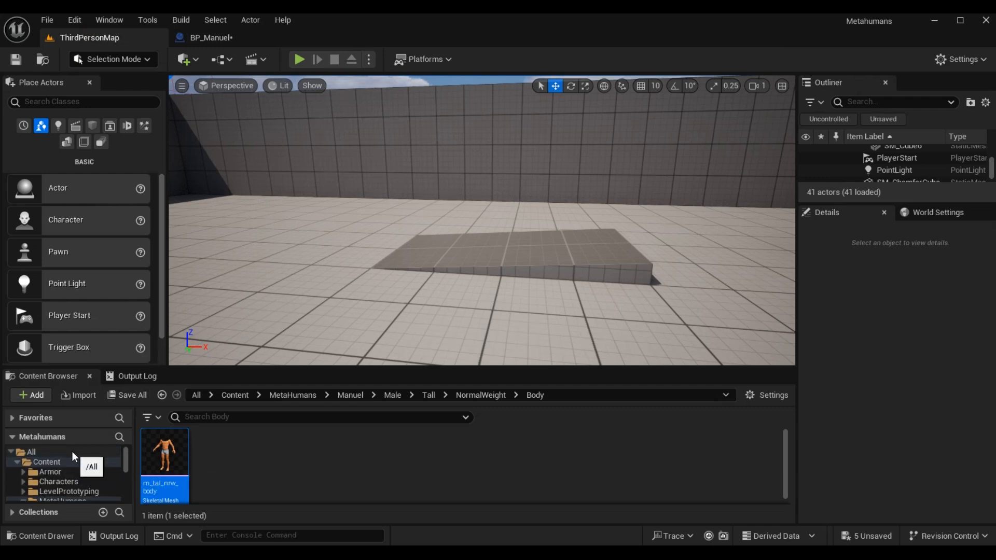
pyautogui.click(73, 452)
pyautogui.doubleClick(166, 459)
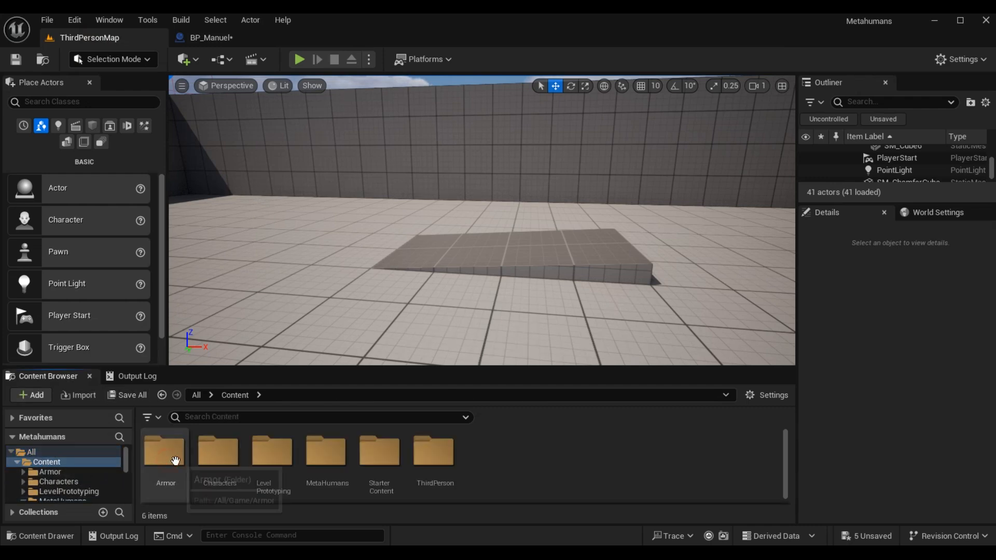
pyautogui.doubleClick(412, 469)
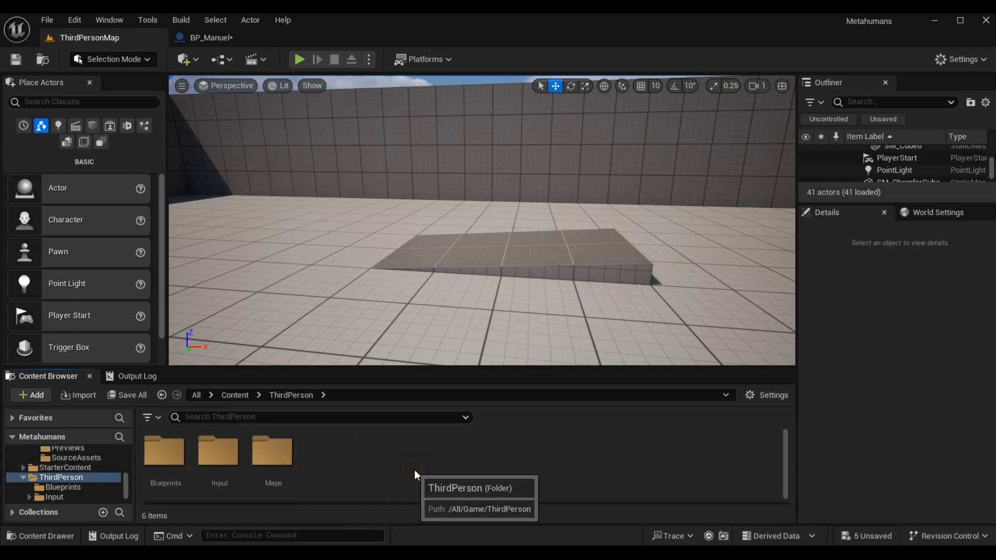
pyautogui.click(179, 469)
pyautogui.doubleClick(182, 473)
pyautogui.doubleClick(182, 473)
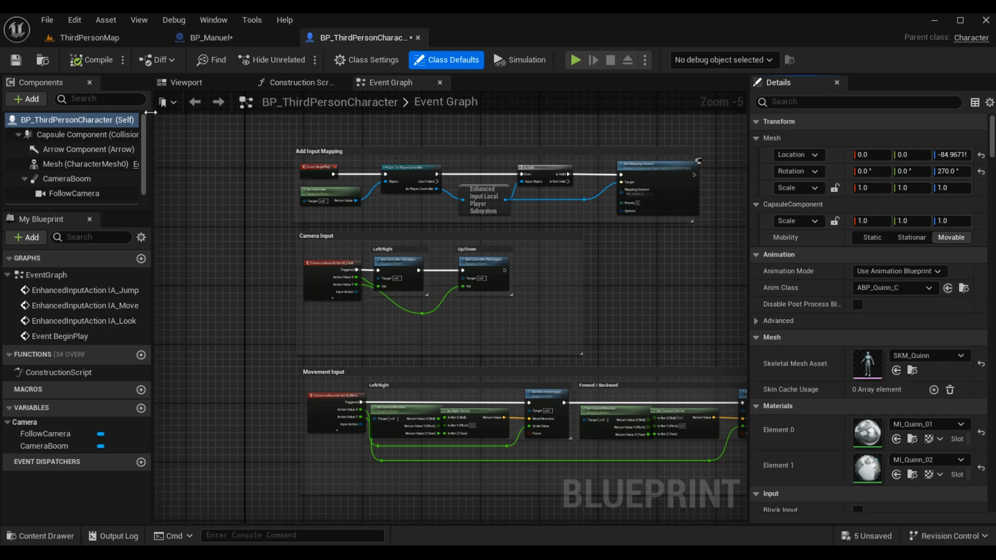
# Locate BP_Manuel's body mesh, assign m_tal_nrw_body as the skeletal mesh of the third-person character's Mesh component, and compile the blueprint.
pyautogui.click(168, 84)
pyautogui.click(105, 165)
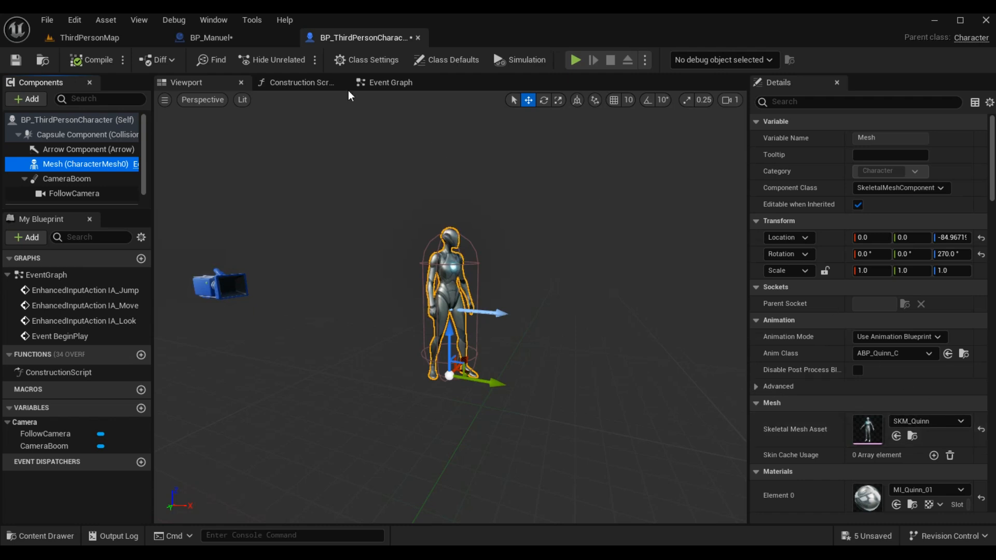
pyautogui.click(264, 41)
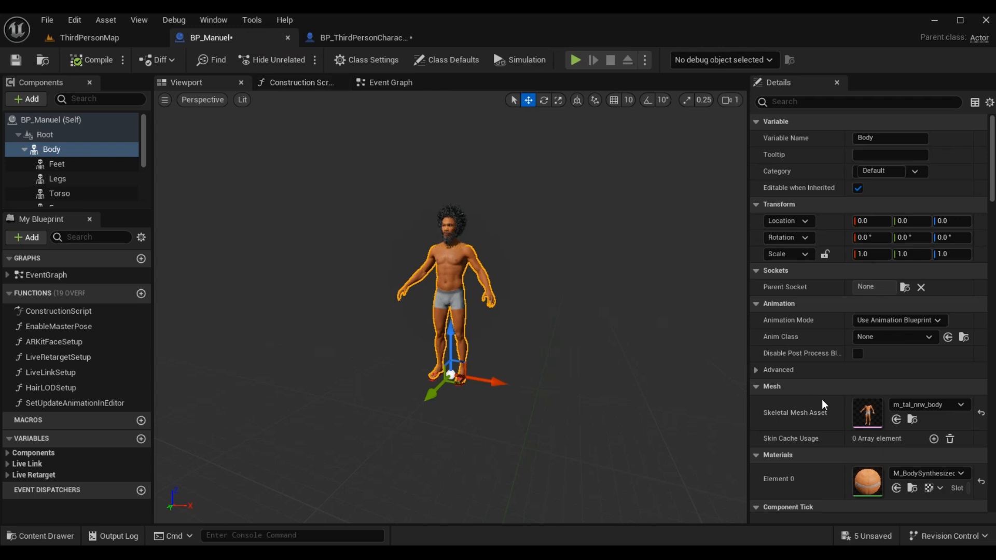
pyautogui.click(913, 420)
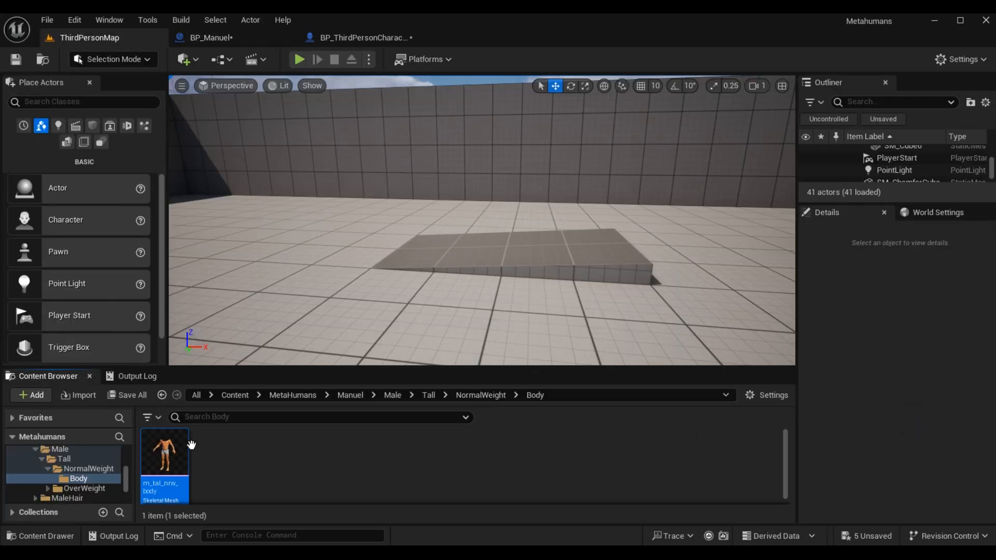
pyautogui.moveTo(186, 445)
pyautogui.click(375, 36)
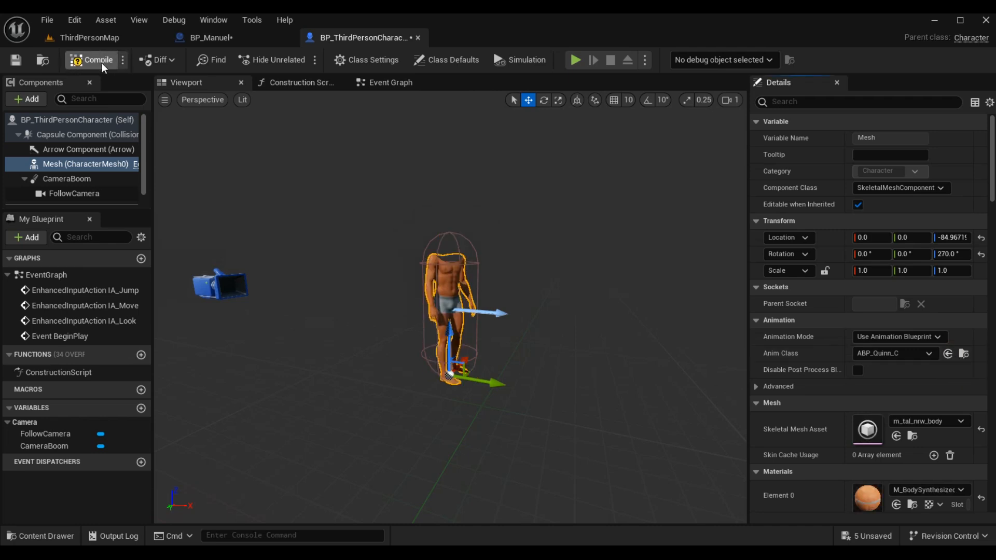
pyautogui.click(94, 62)
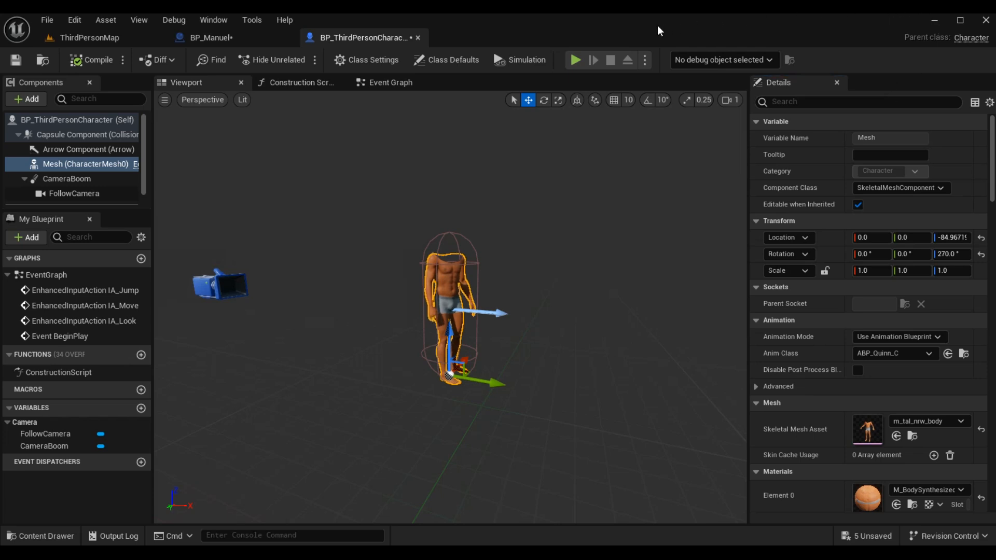
# Copy the Feet, Legs, Torso and Face components from BP_Manuel.
pyautogui.click(240, 40)
pyautogui.click(73, 146)
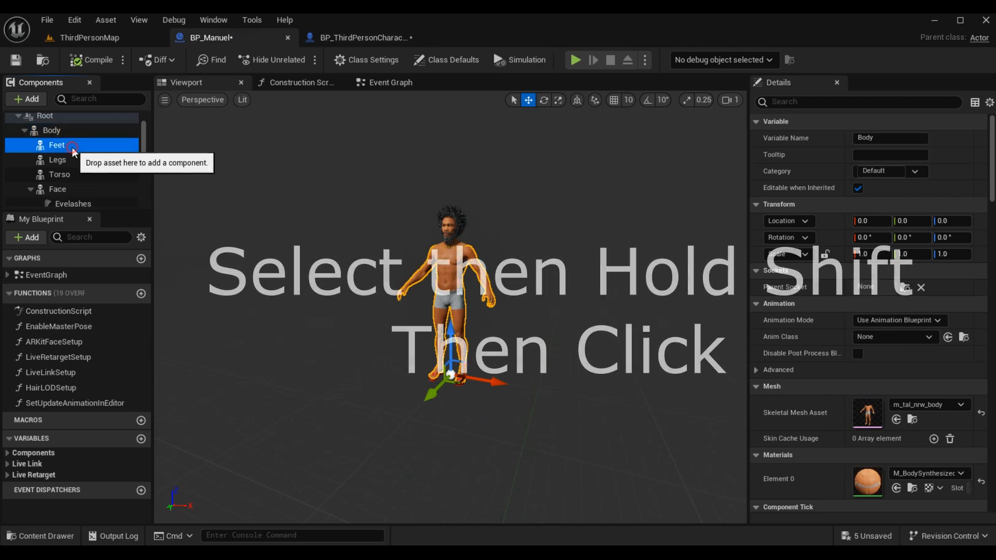
pyautogui.keyDown('shift'); pyautogui.click(83, 189); pyautogui.keyUp('shift')
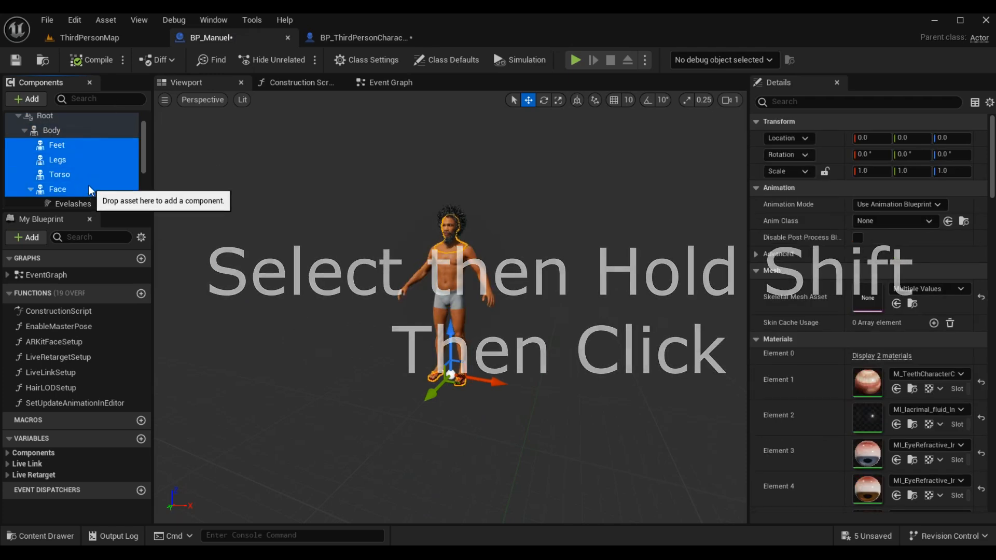
pyautogui.hotkey('ctrl', 'c')
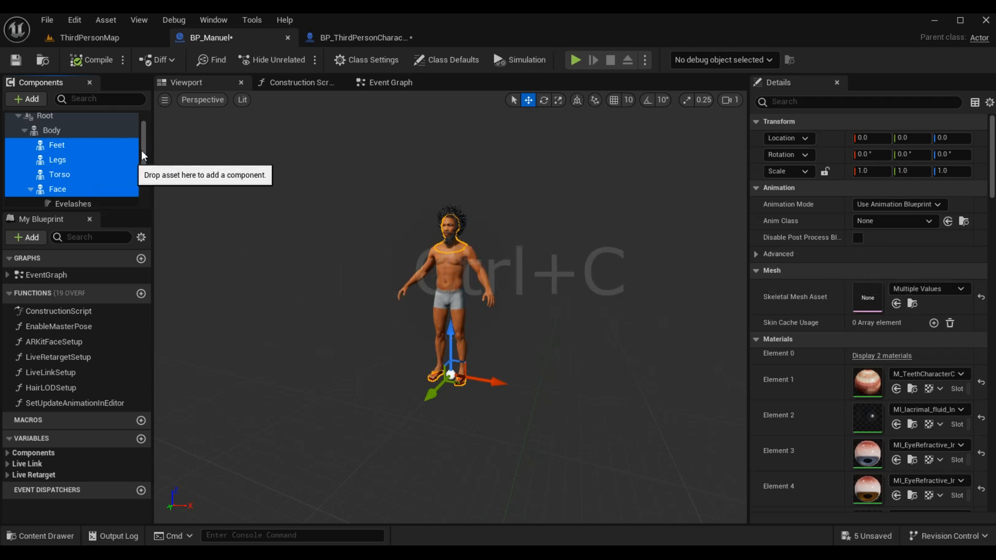
# Paste the copied body-part components into BP_ThirdPersonCharacter and parent them under its Mesh component.
pyautogui.click(357, 38)
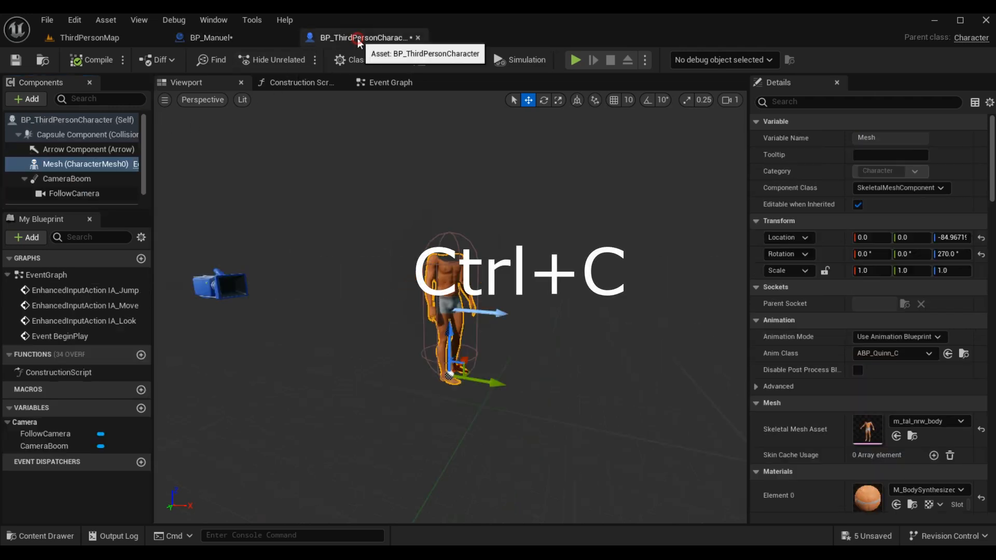
pyautogui.rightClick(101, 167)
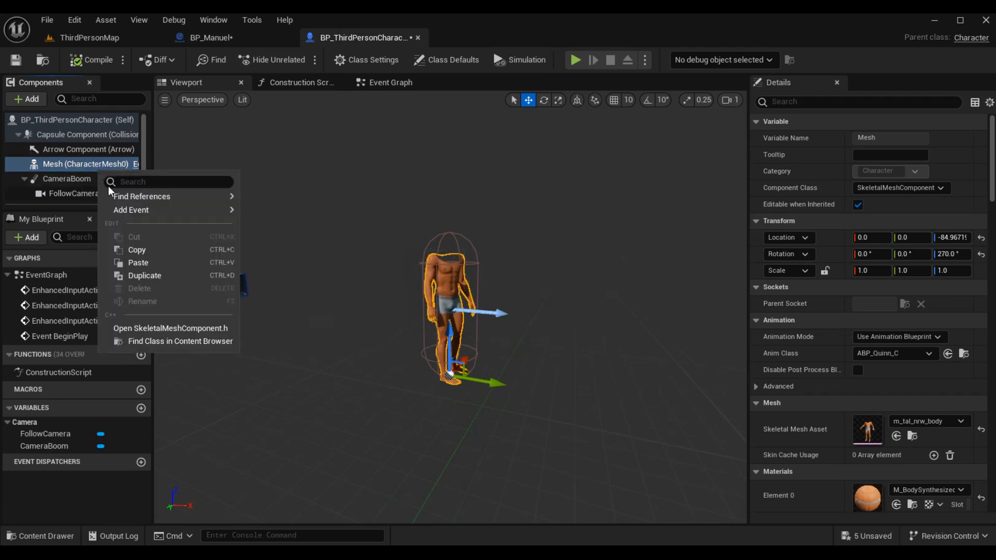
pyautogui.click(148, 266)
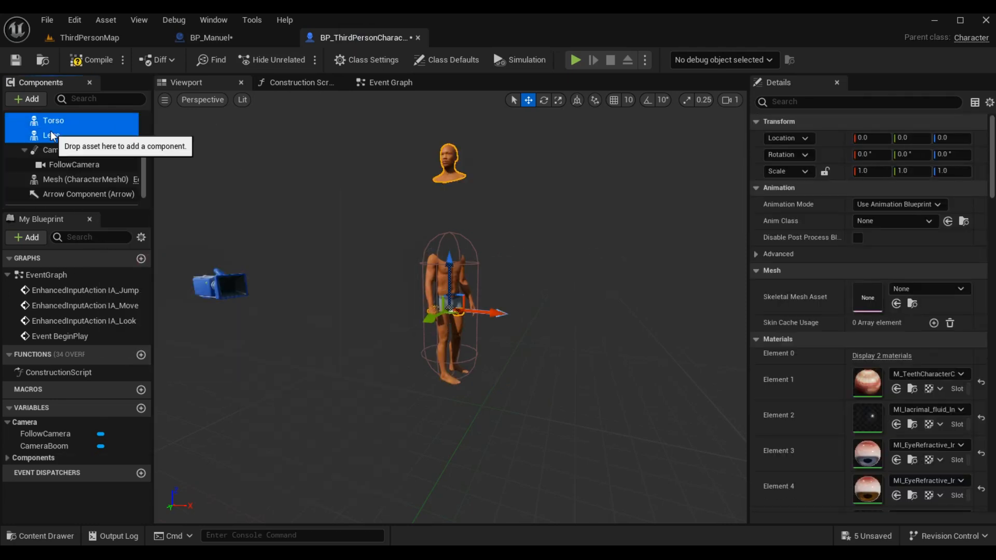
pyautogui.moveTo(52, 134); pyautogui.dragTo(70, 192)
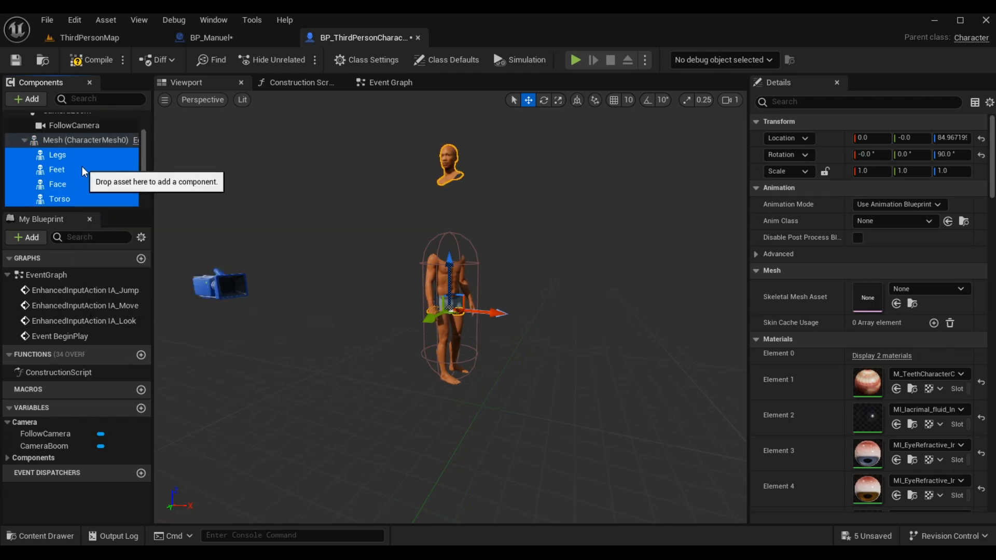
# Reset the location and rotation of the Face and Torso components to zero so they align with the body.
pyautogui.scroll(3, 80, 162)
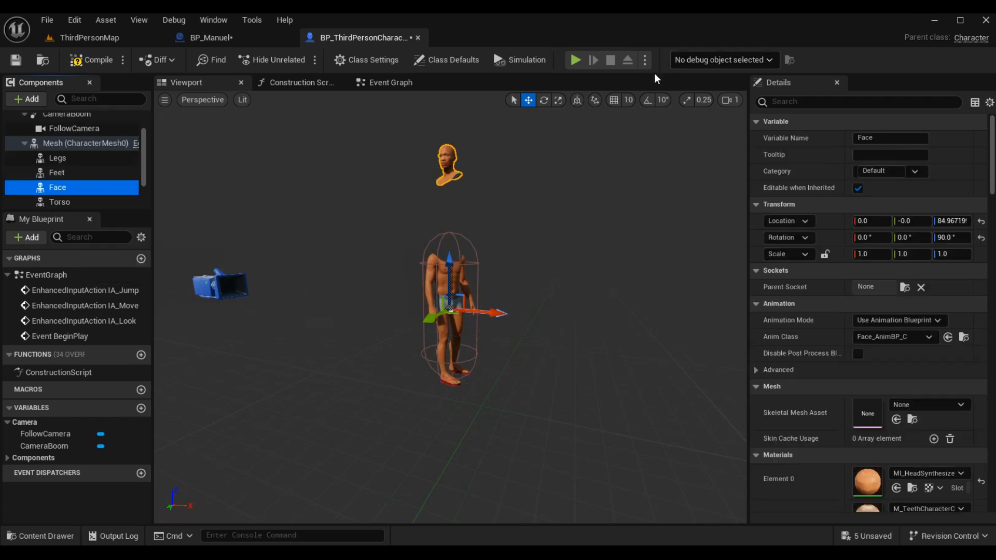
pyautogui.click(980, 222)
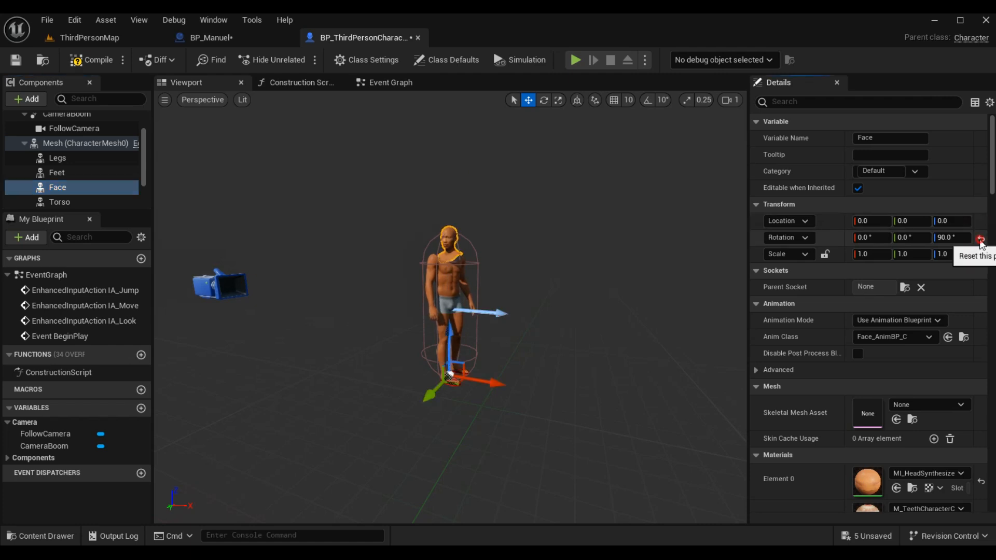
pyautogui.click(980, 240)
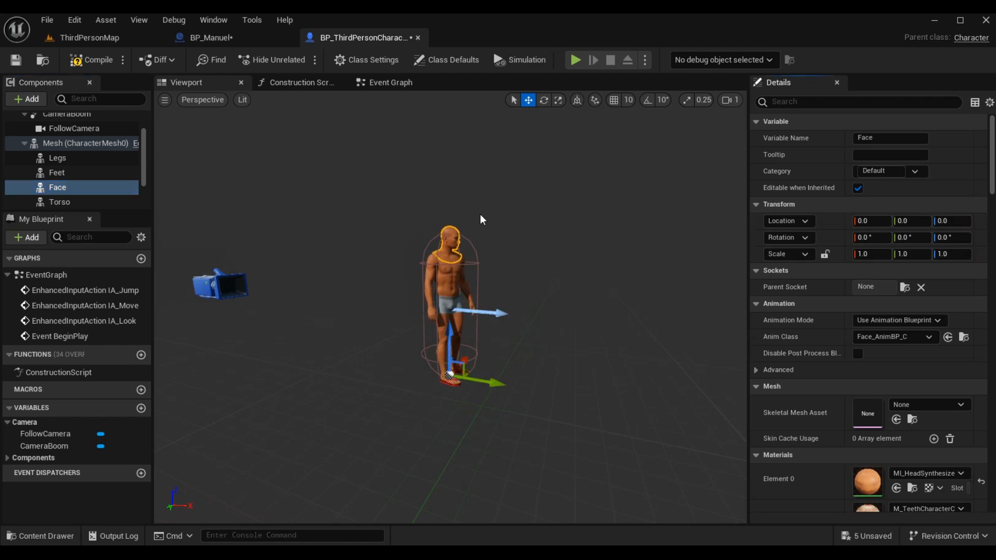
pyautogui.click(94, 203)
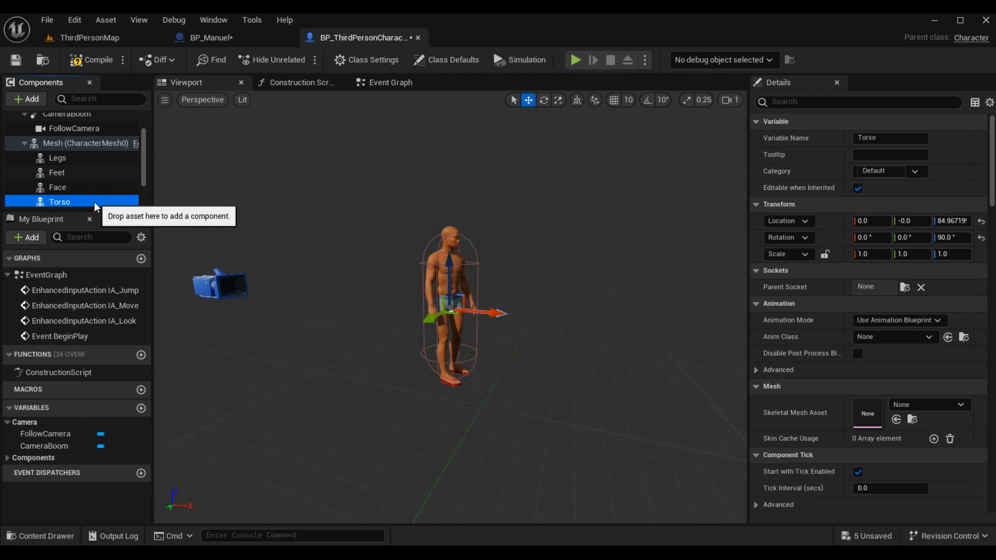
pyautogui.click(981, 237)
pyautogui.click(981, 222)
# Check the Face and Feet transforms, reset the Legs component's location and rotation to zero, and compile the blueprint.
pyautogui.scroll(-1, 87, 170)
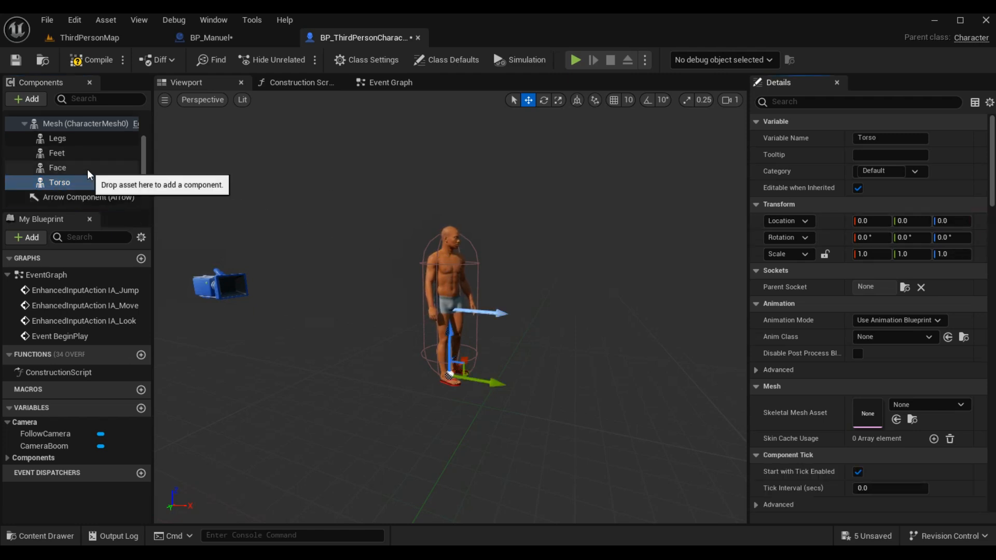
pyautogui.click(83, 166)
pyautogui.click(84, 153)
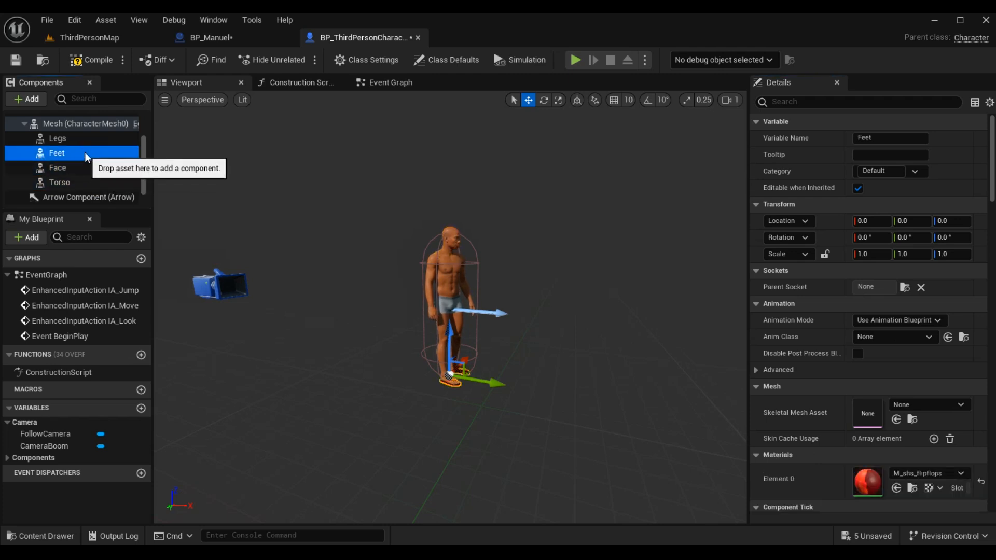
pyautogui.click(88, 138)
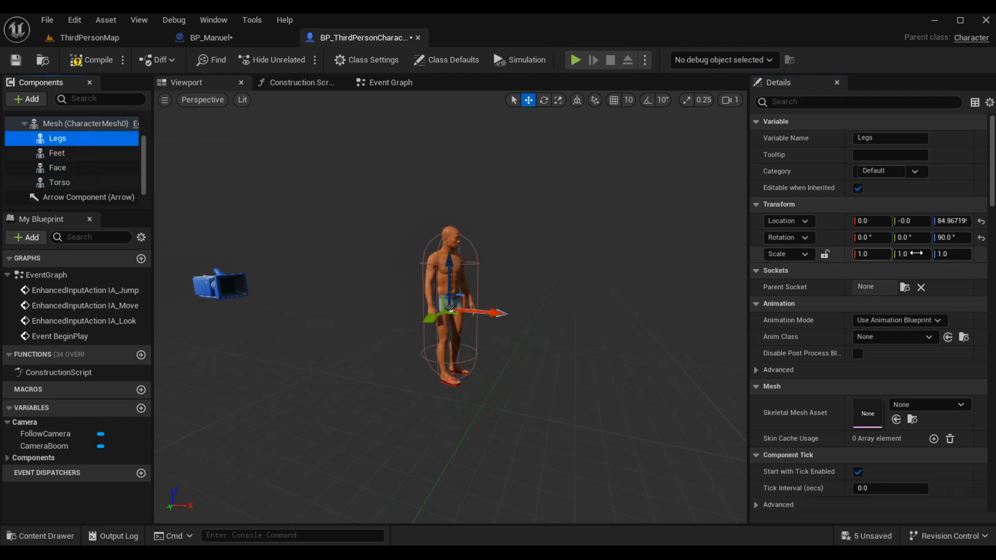
pyautogui.click(981, 238)
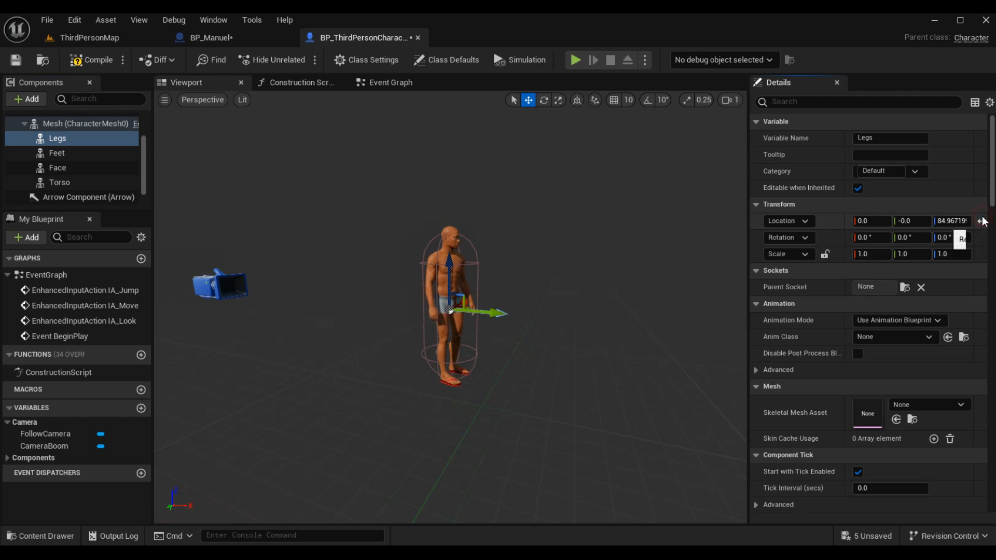
pyautogui.click(981, 222)
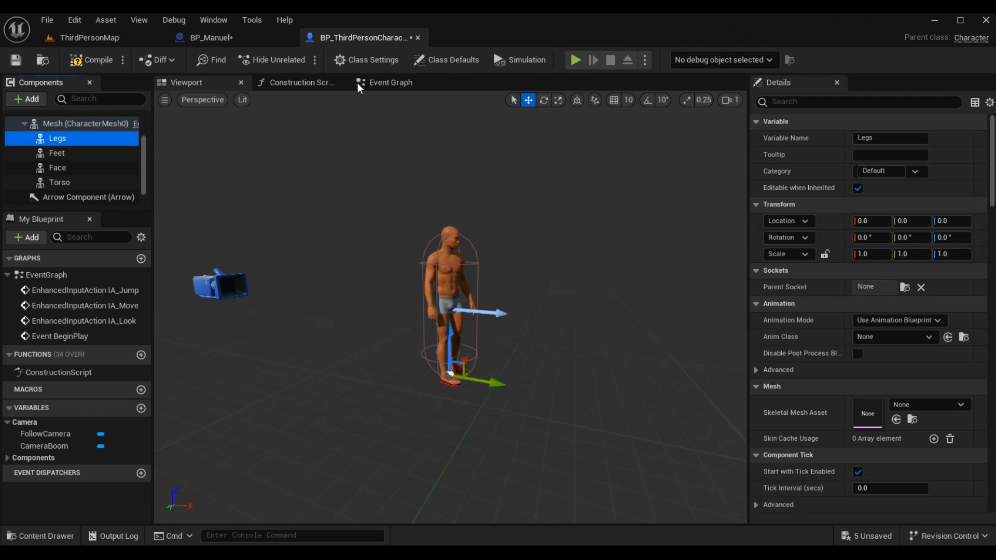
pyautogui.click(102, 60)
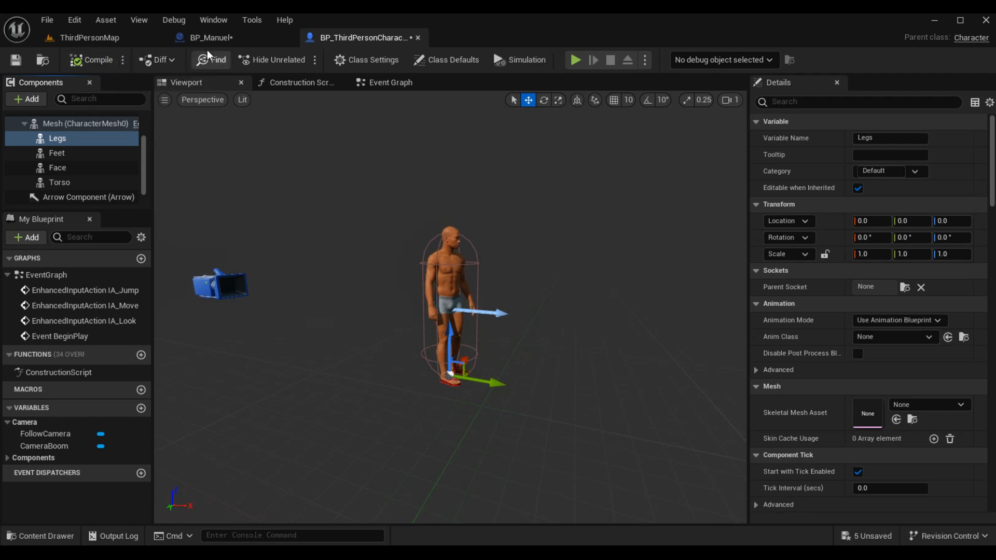
# Copy the Eyelashes, Fuzz, Eyebrows, Hair, Mustache and Beard groom components from under the Face in BP_Manuel.
pyautogui.click(220, 41)
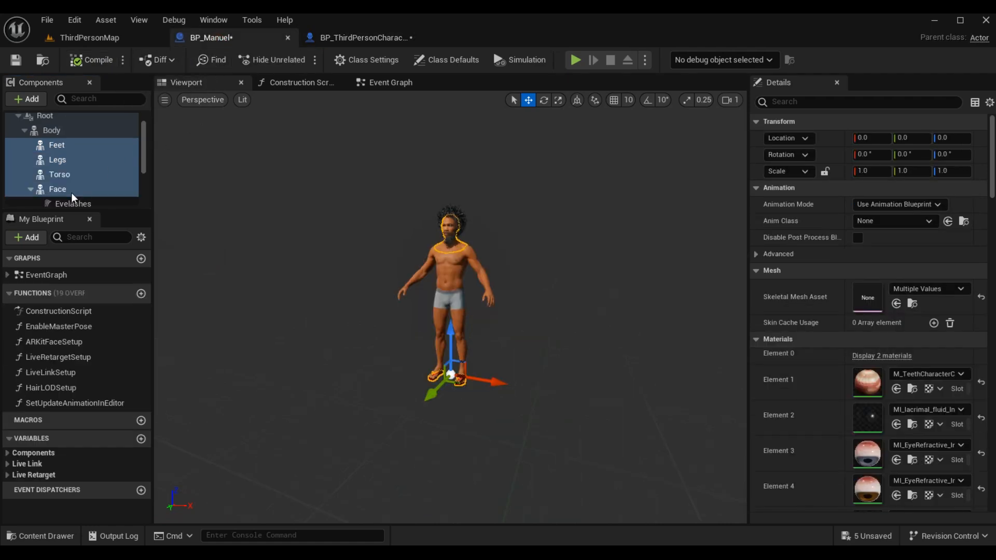
pyautogui.click(71, 192)
pyautogui.scroll(-3, 78, 193)
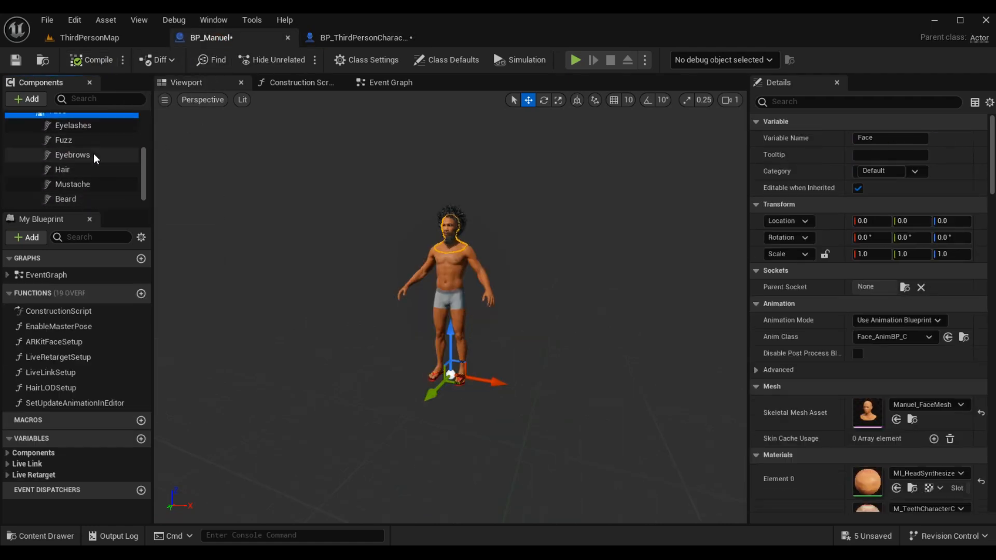
pyautogui.click(77, 125)
pyautogui.scroll(-1, 77, 161)
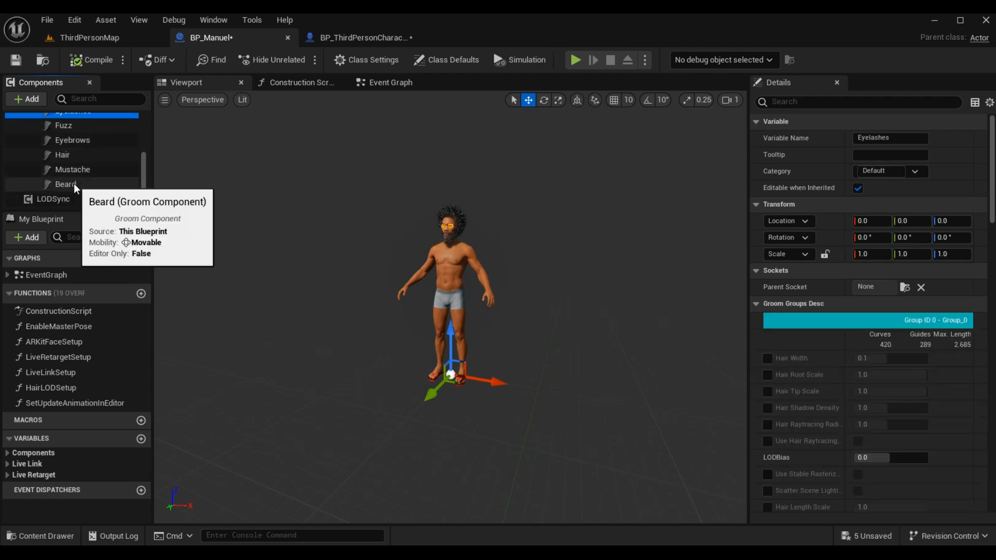
pyautogui.keyDown('shift'); pyautogui.click(74, 183); pyautogui.keyUp('shift')
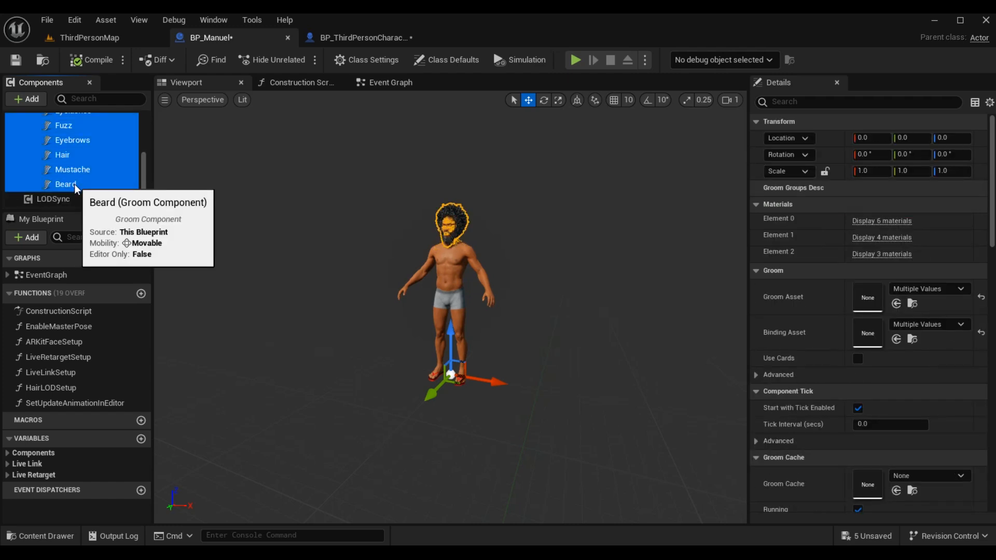
pyautogui.rightClick(75, 182)
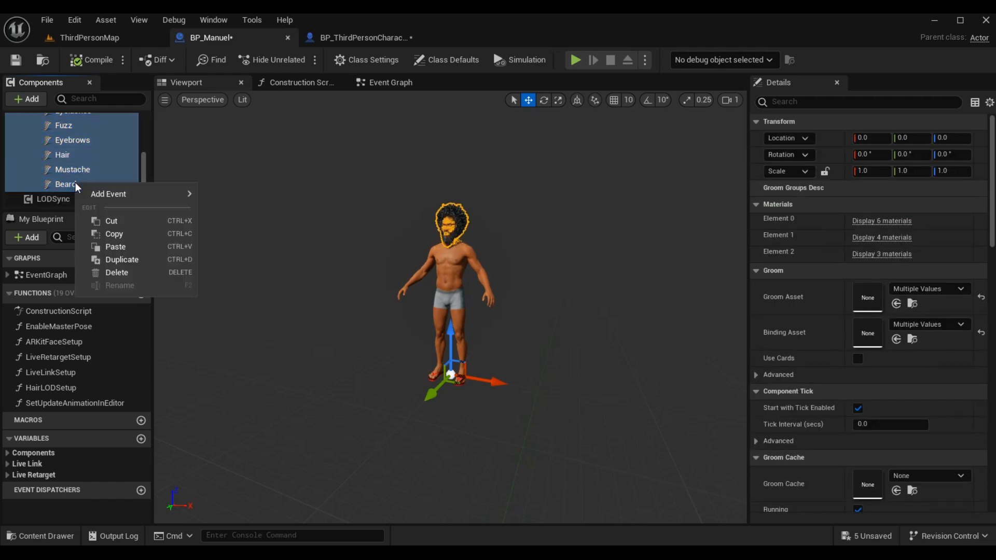
pyautogui.click(110, 234)
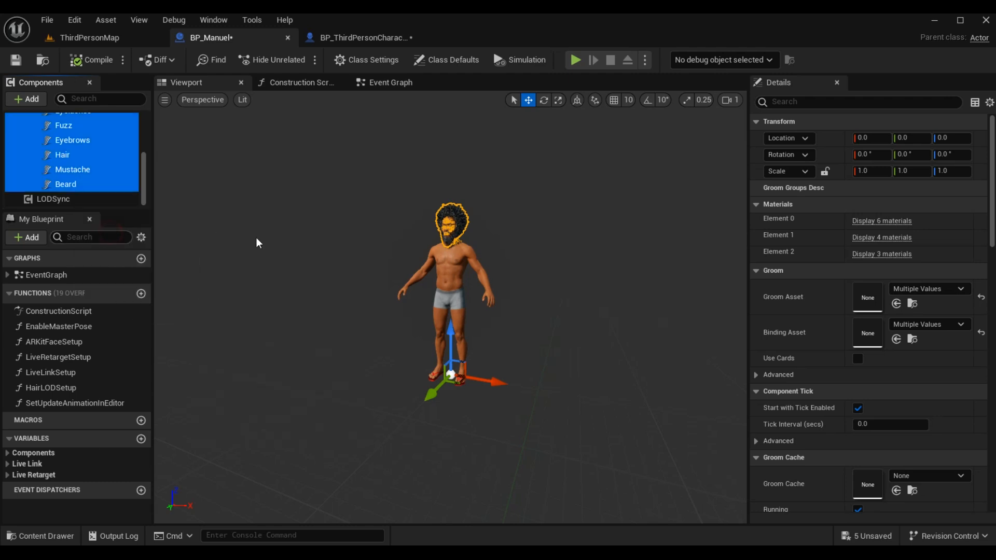
# Paste the copied groom components into BP_ThirdPersonCharacter with its Face component as the target.
pyautogui.click(375, 38)
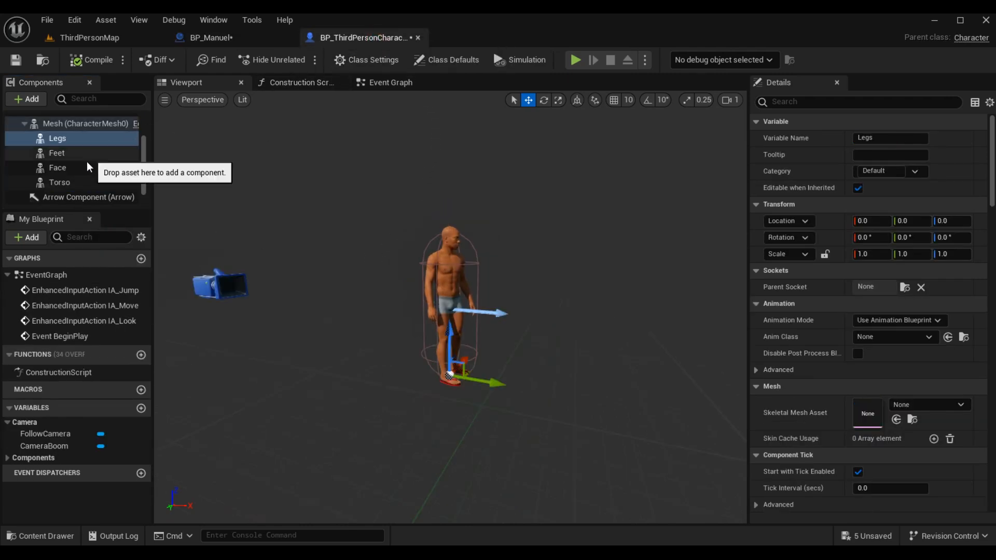
pyautogui.scroll(-1, 77, 173)
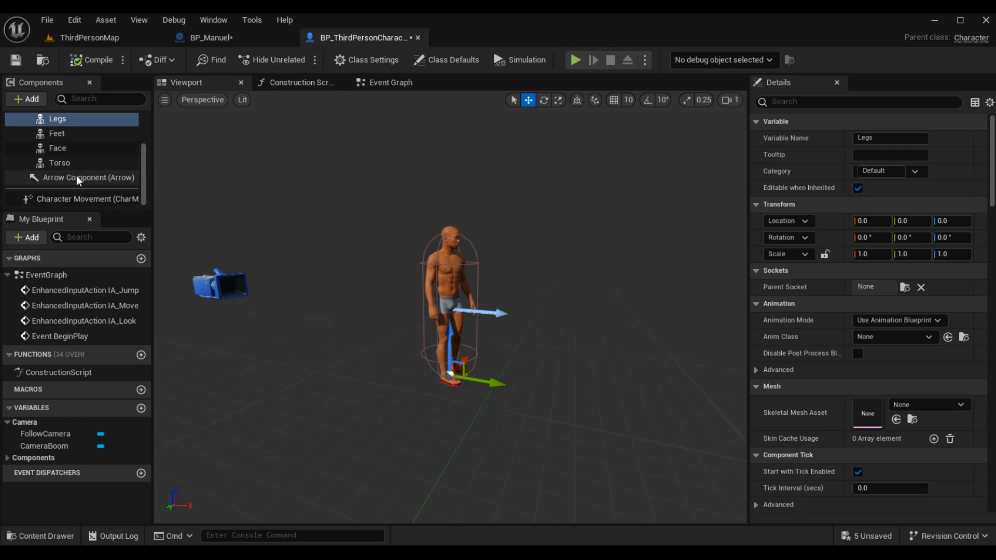
pyautogui.click(58, 150)
pyautogui.rightClick(59, 151)
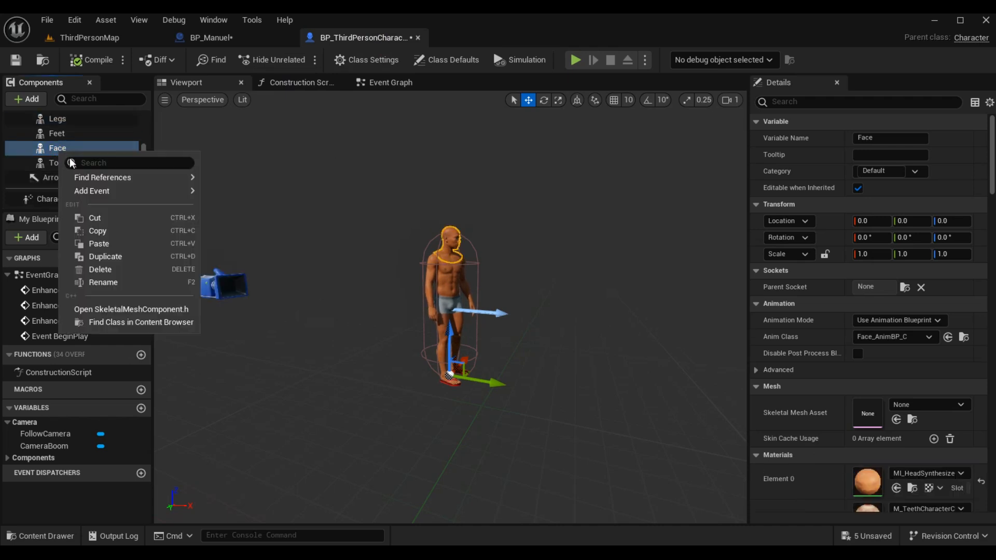
pyautogui.click(107, 246)
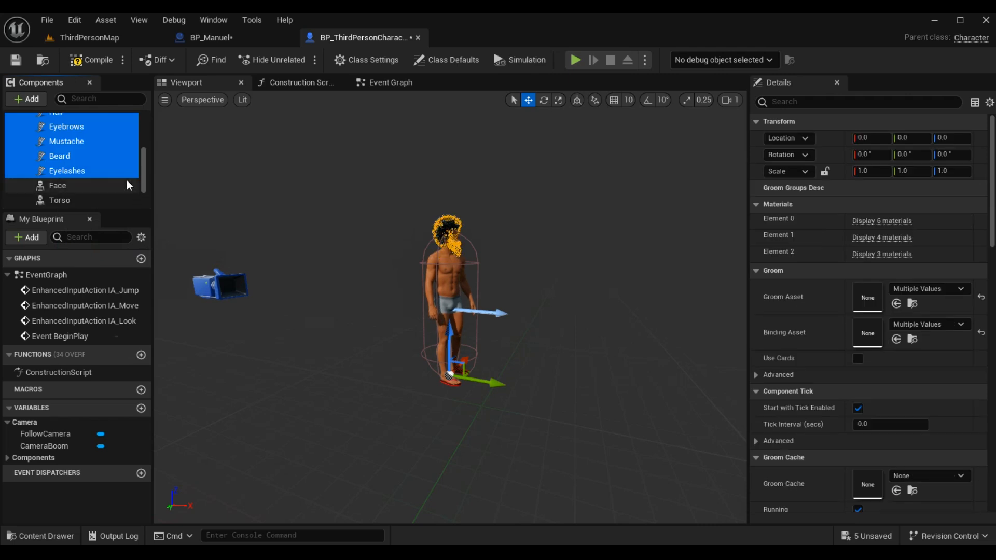
# Parent the pasted groom components under the Face component and compile the blueprint.
pyautogui.scroll(2, 114, 178)
pyautogui.scroll(-1, 95, 174)
pyautogui.moveTo(95, 173); pyautogui.dragTo(74, 201)
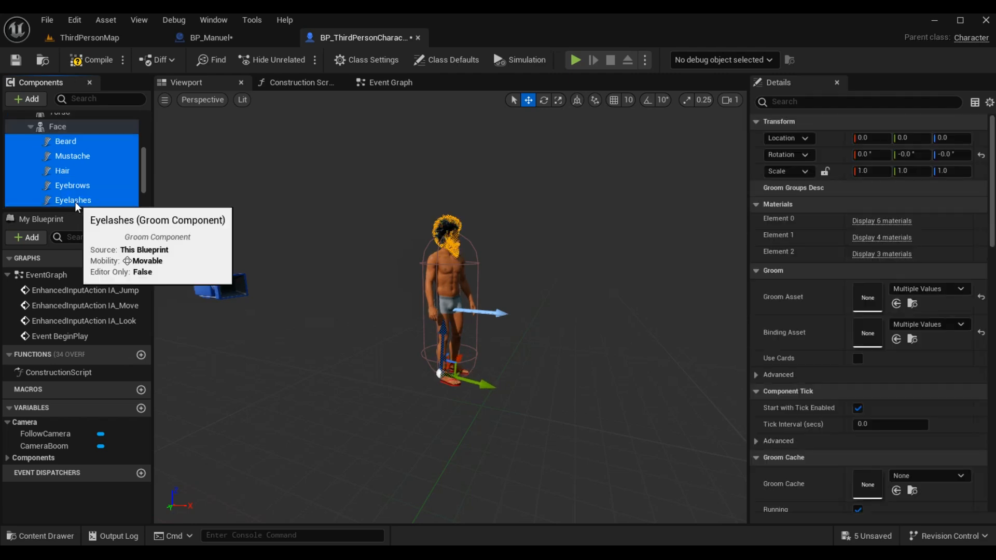
pyautogui.click(107, 206)
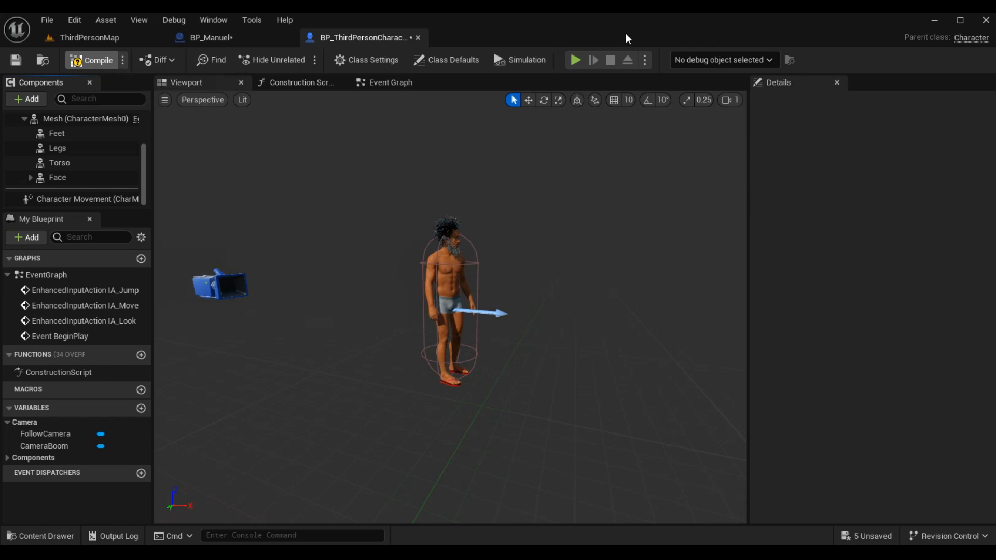
pyautogui.press('F7')
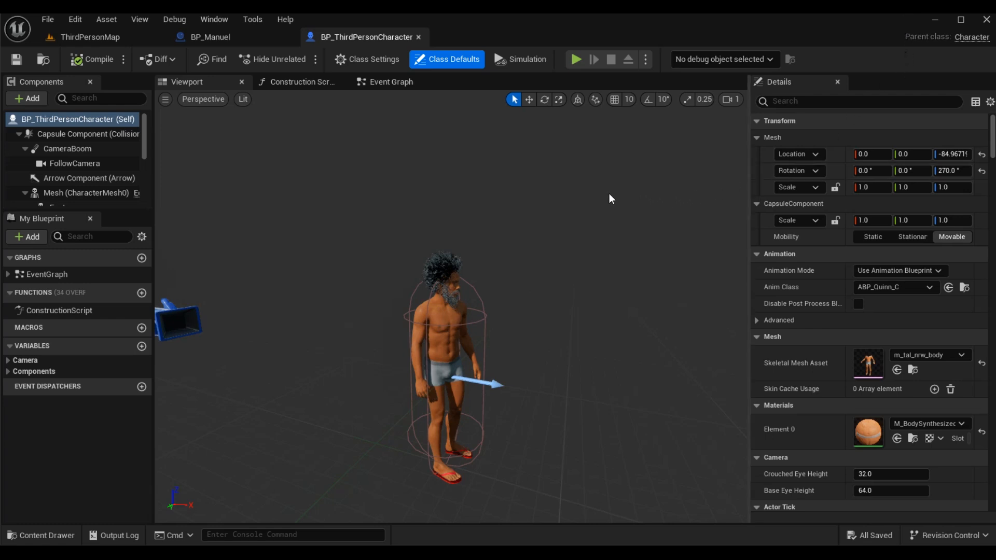
# Browse to the Mesh component's m_tal_nrw_body asset and assign it the SK_Mannequin skeleton, accepting the merge of all listed bones.
pyautogui.click(99, 193)
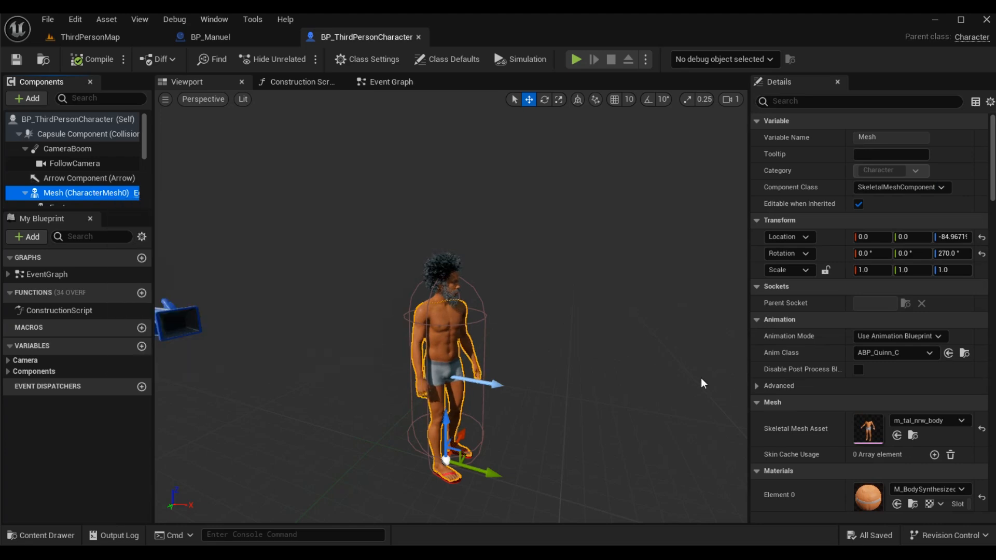
pyautogui.click(913, 436)
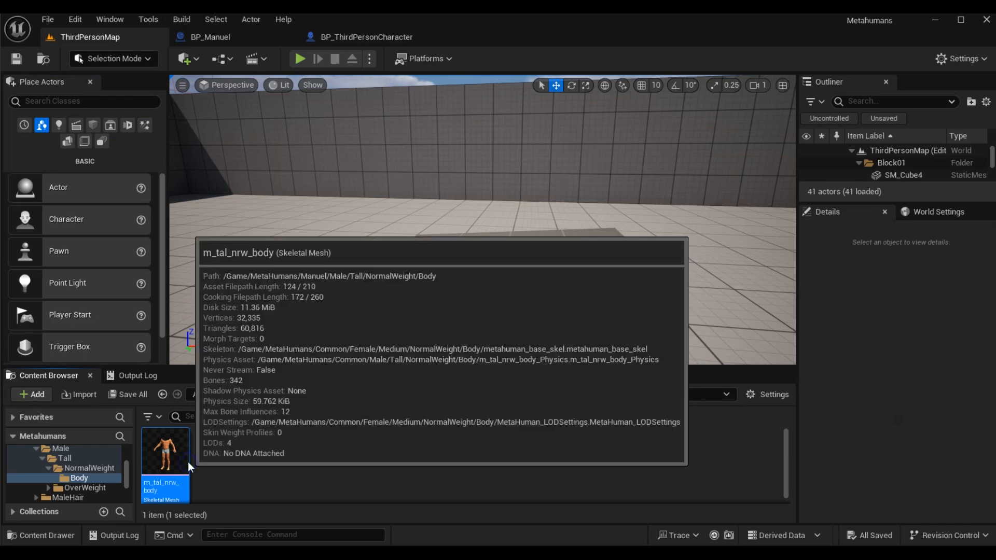
pyautogui.rightClick(189, 463)
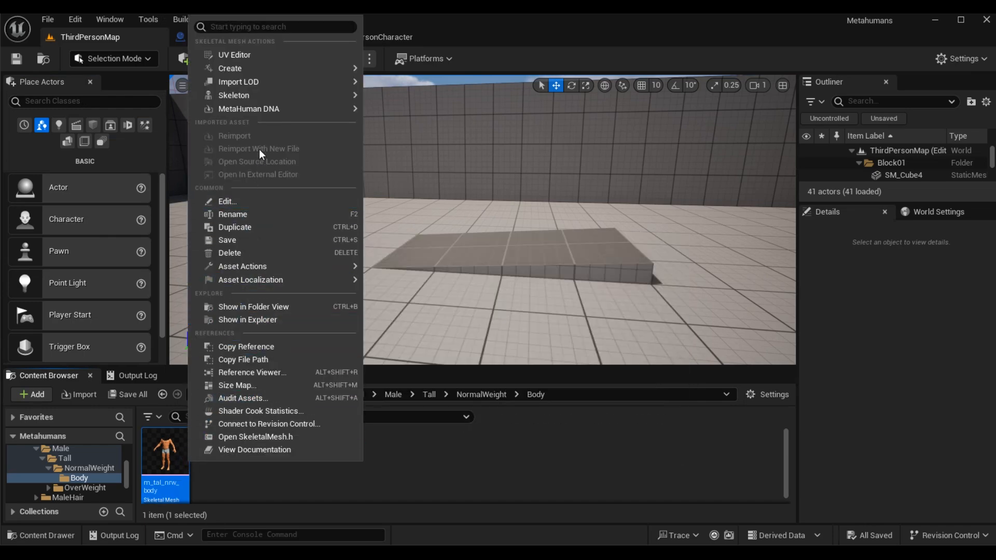
pyautogui.moveTo(313, 96)
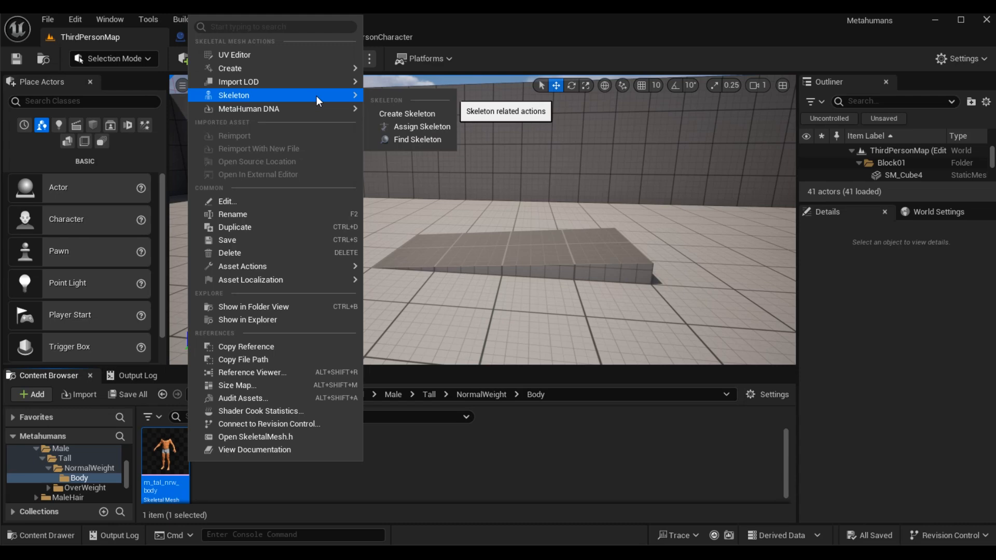
pyautogui.click(434, 127)
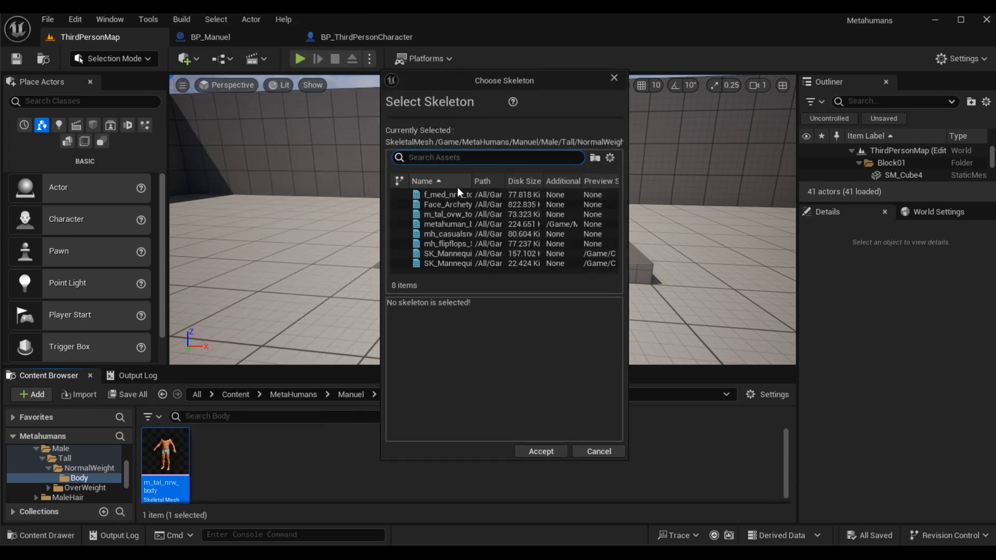
pyautogui.moveTo(627, 223); pyautogui.dragTo(884, 223)
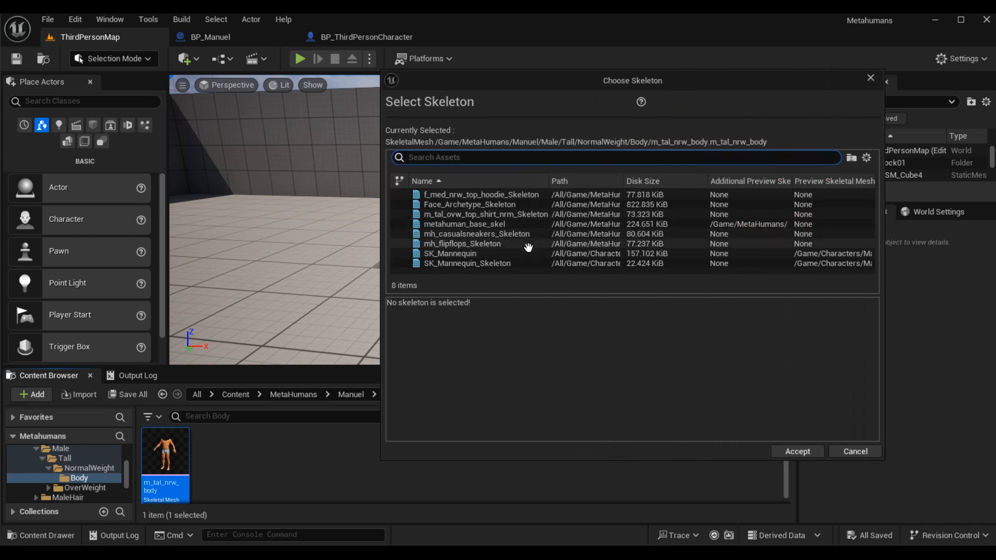
pyautogui.click(467, 254)
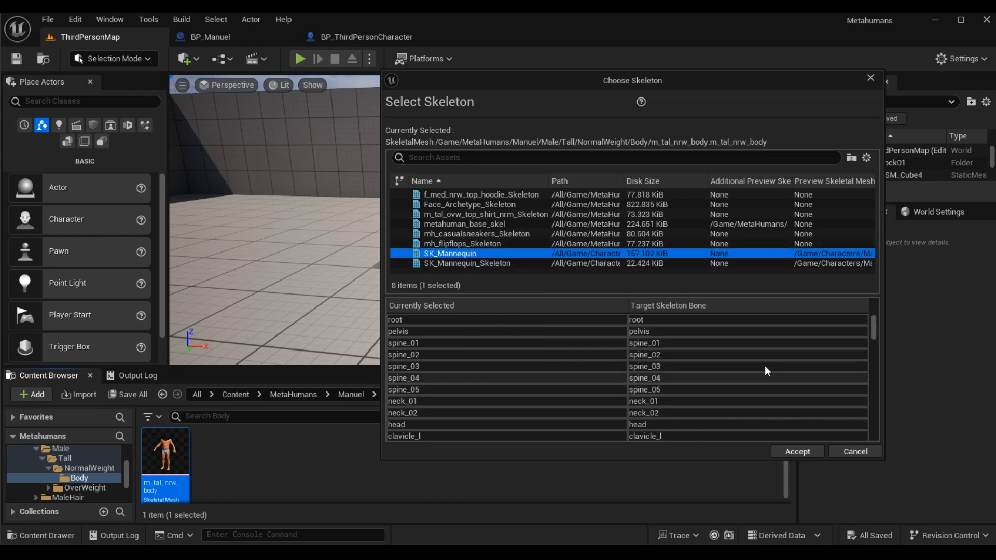
pyautogui.click(787, 449)
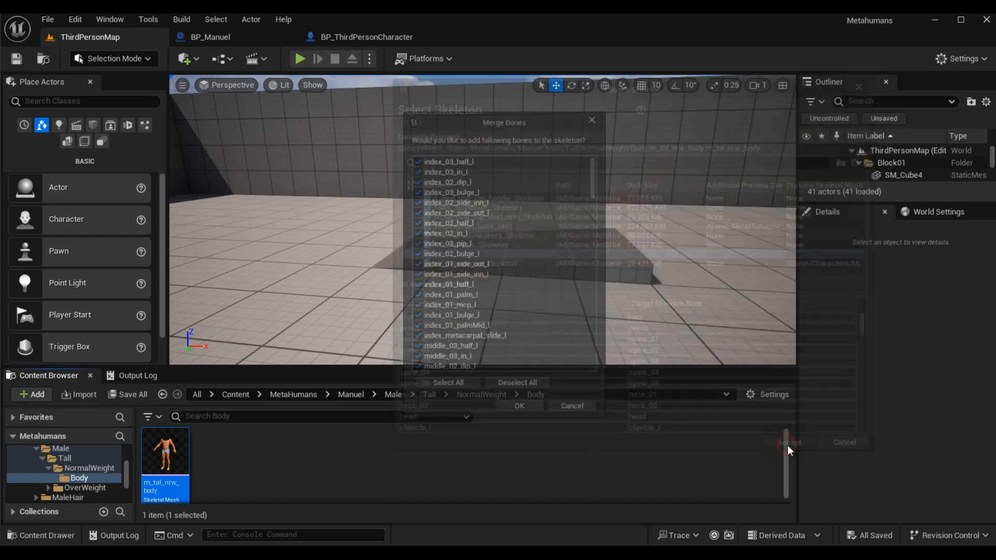
pyautogui.click(521, 417)
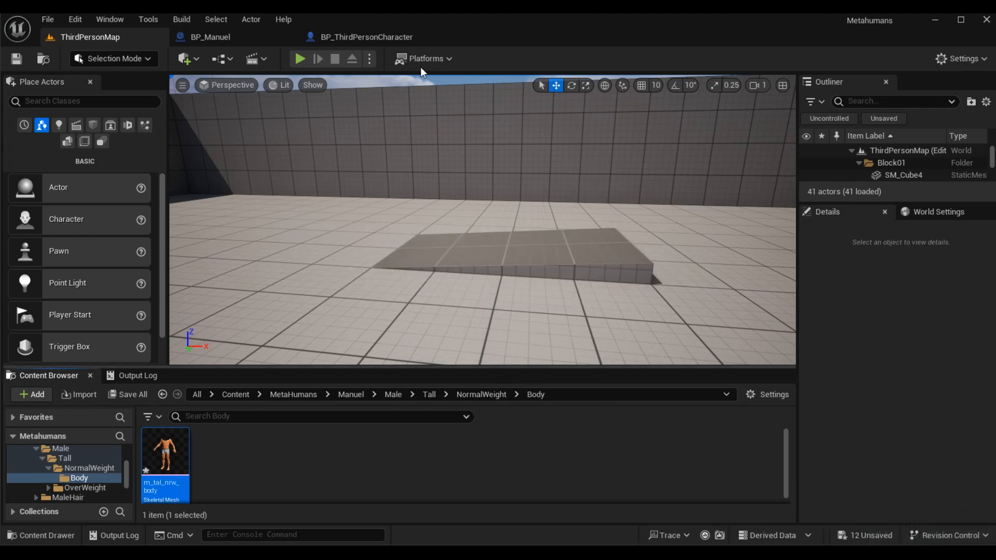
# Browse from BP_ThirdPersonCharacter's Feet component to its m_tal_nrw_shs_flipflops skeletal mesh asset.
pyautogui.click(384, 36)
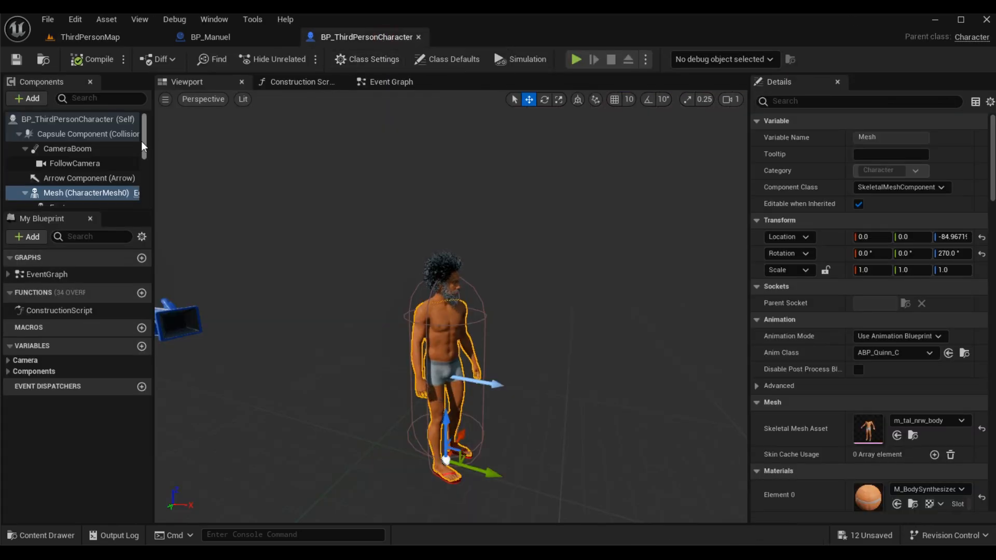
pyautogui.scroll(-3, 98, 171)
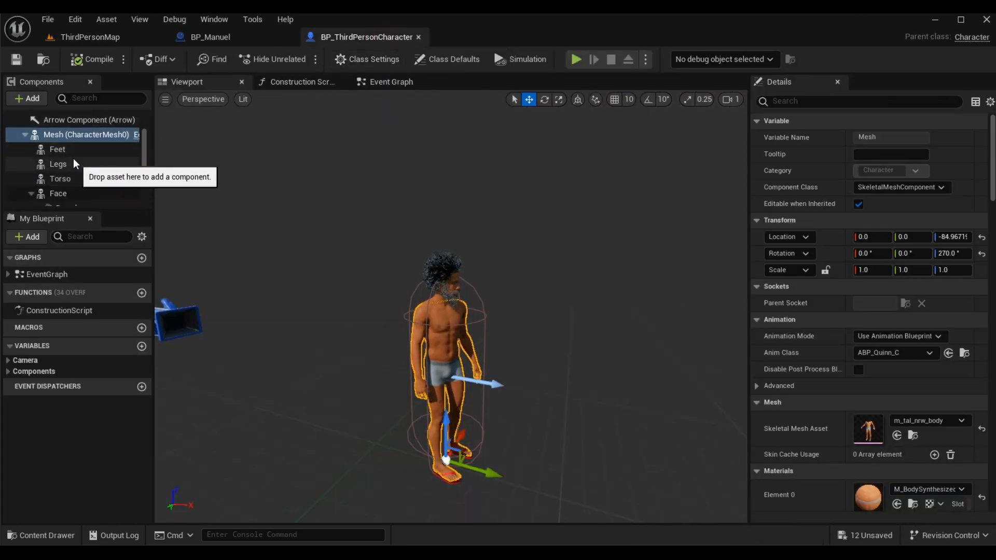
pyautogui.click(67, 150)
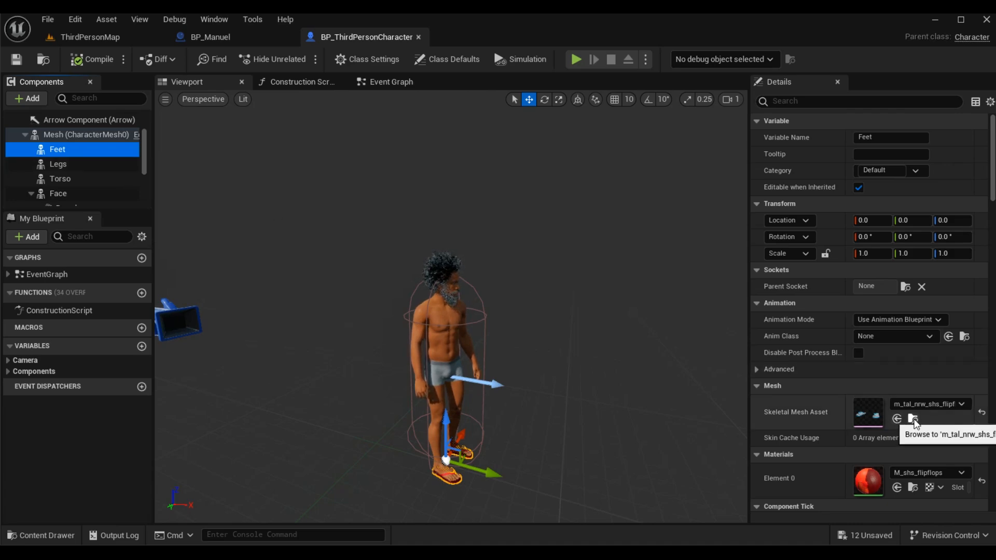
pyautogui.click(912, 420)
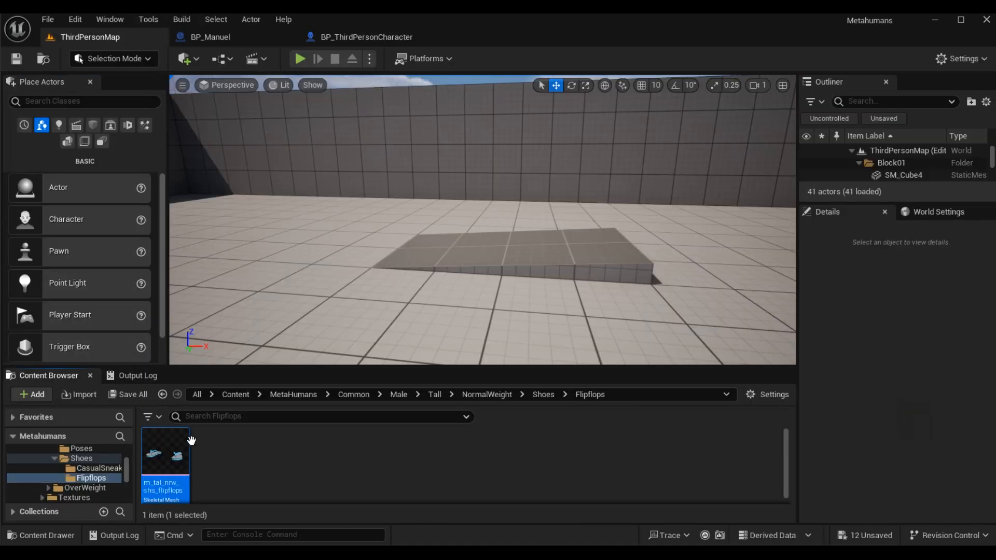
# Assign the SK_Mannequin skeleton to the m_tal_nrw_shs_flipflops mesh, accepting the merge of all listed flipflop bones.
pyautogui.rightClick(187, 446)
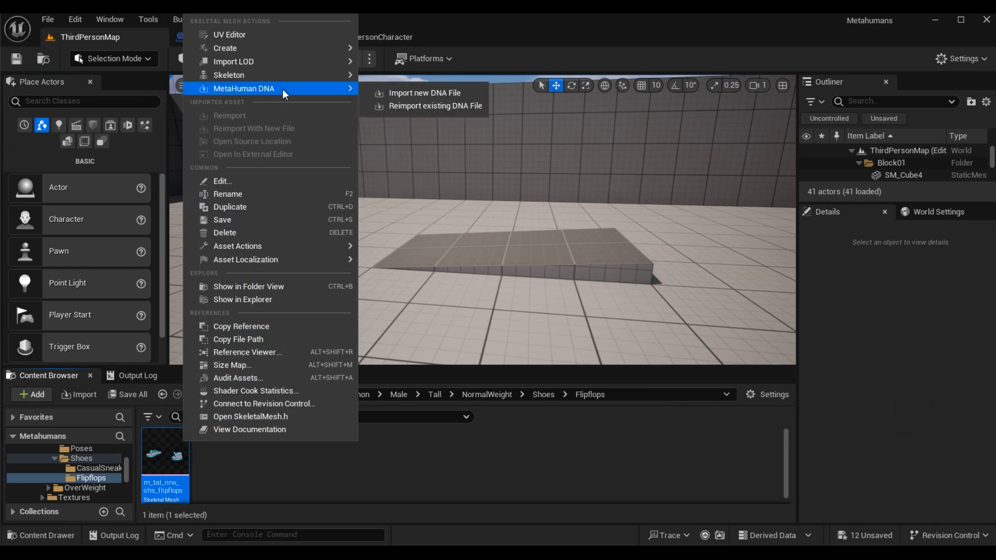
pyautogui.moveTo(292, 61)
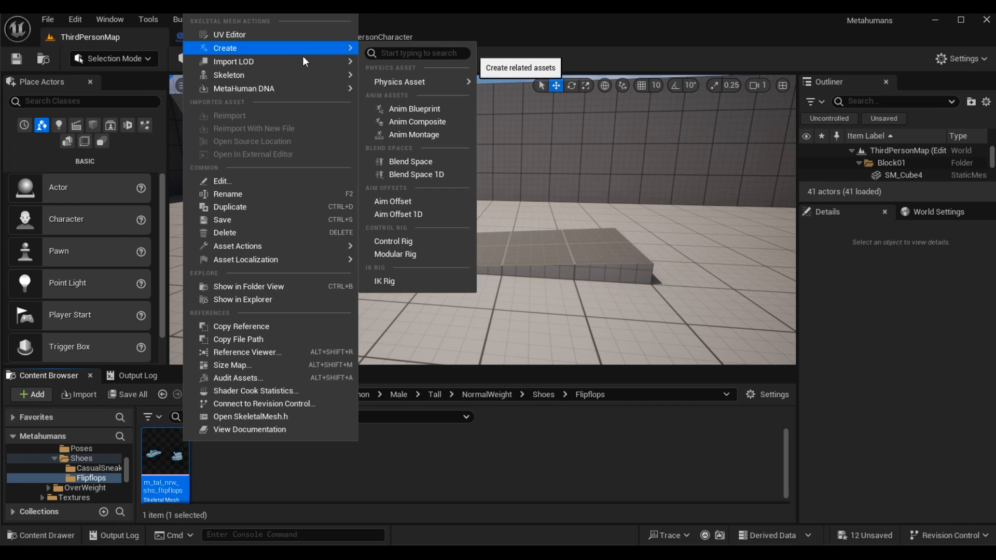
pyautogui.moveTo(331, 74)
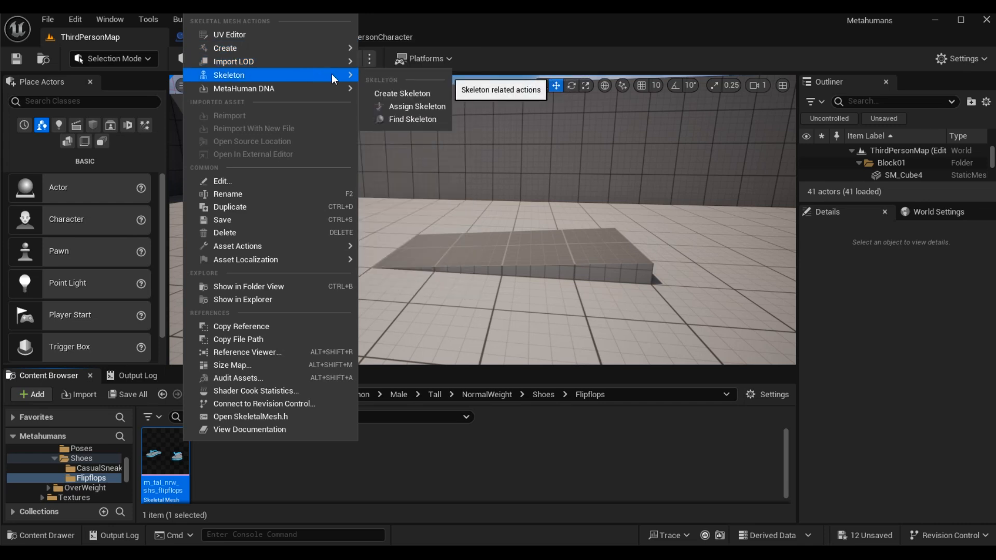
pyautogui.click(447, 106)
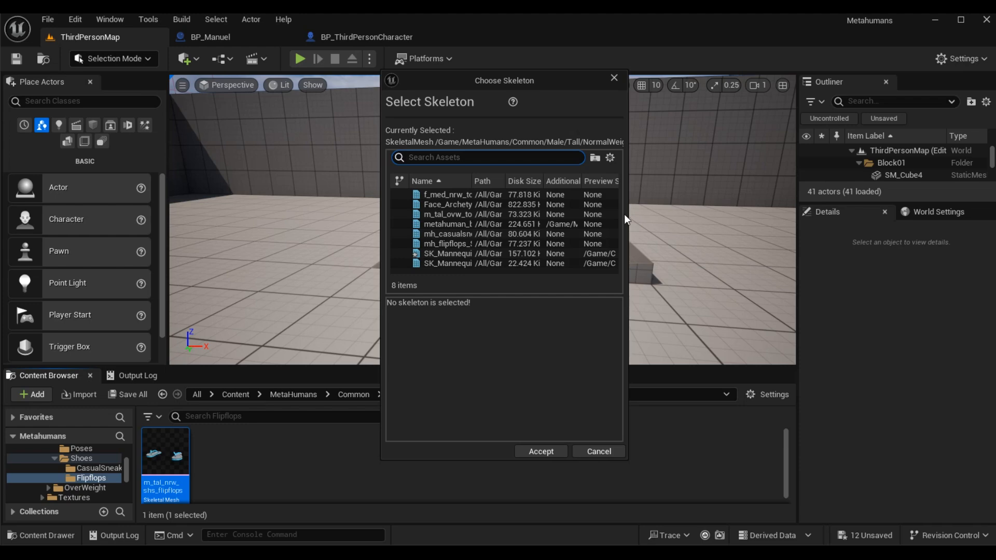
pyautogui.moveTo(627, 214); pyautogui.dragTo(870, 214)
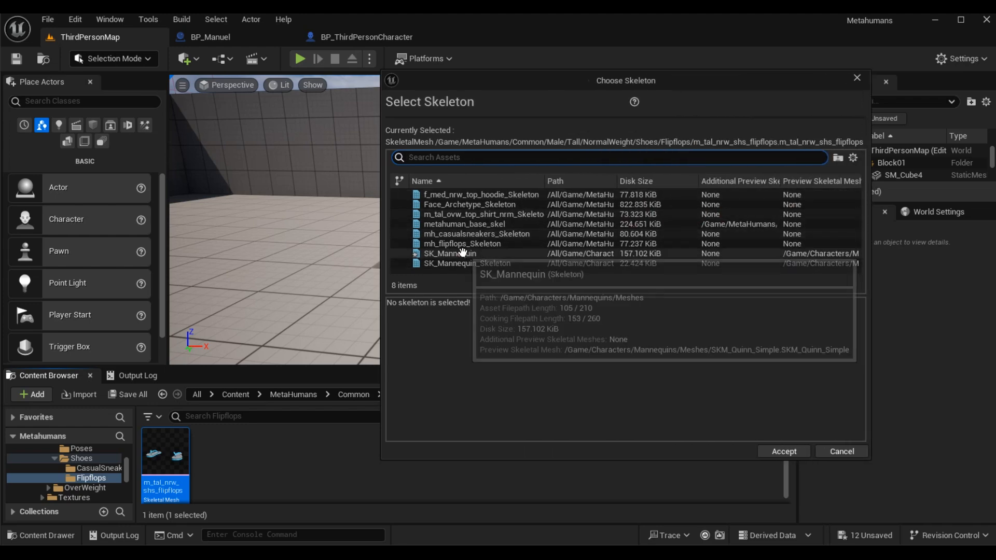
pyautogui.click(522, 252)
pyautogui.click(773, 453)
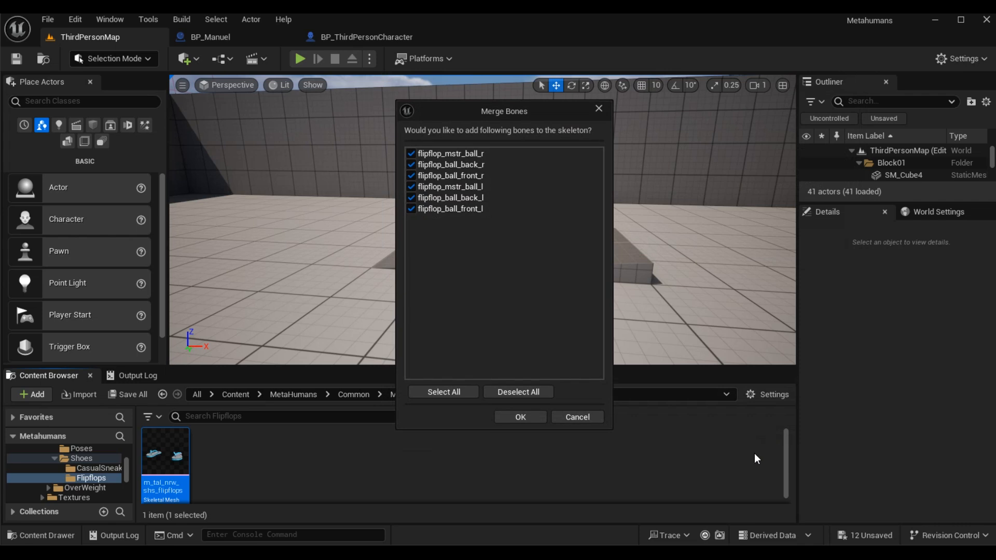
pyautogui.click(522, 418)
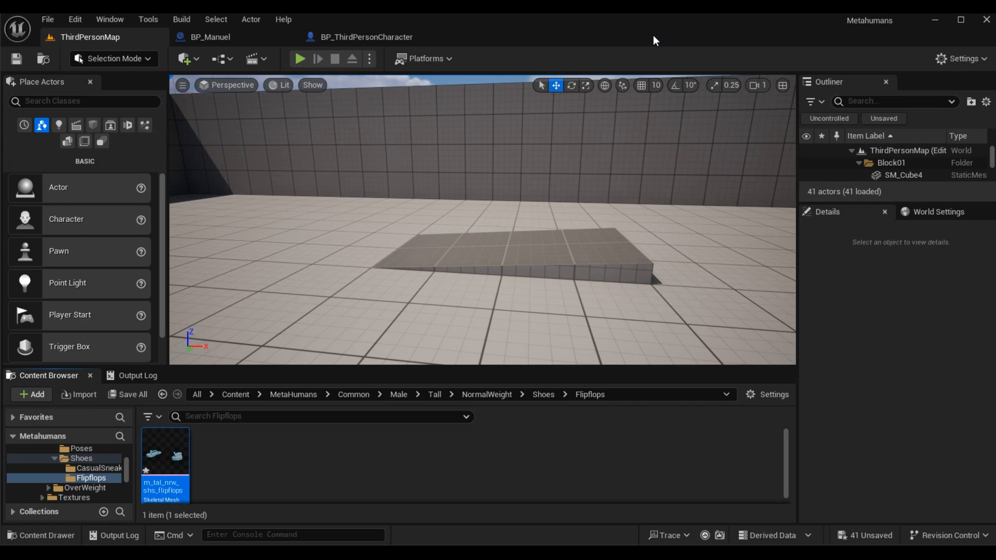
# Set the Anim Class of BP_ThirdPersonCharacter's Mesh component to ABP_Manny.
pyautogui.click(378, 40)
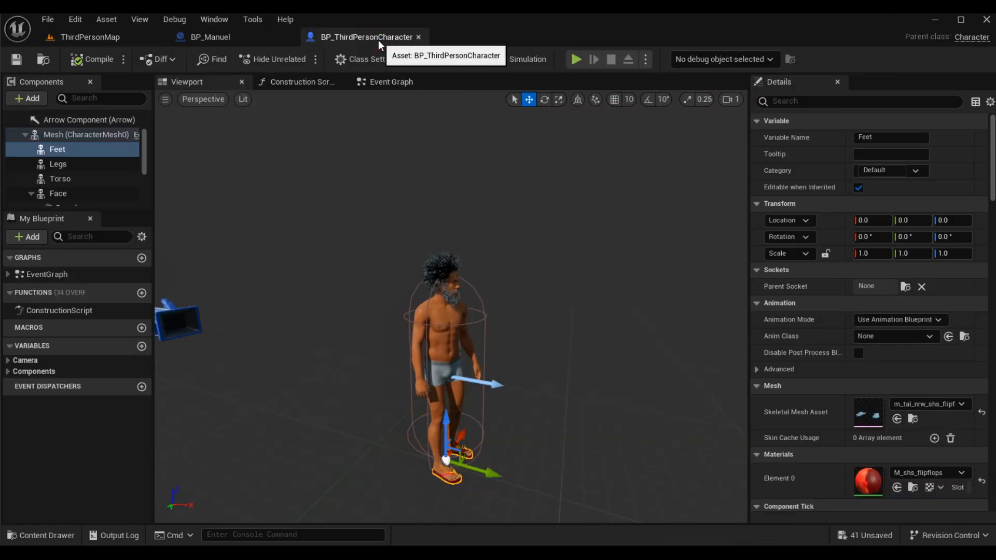
pyautogui.click(106, 136)
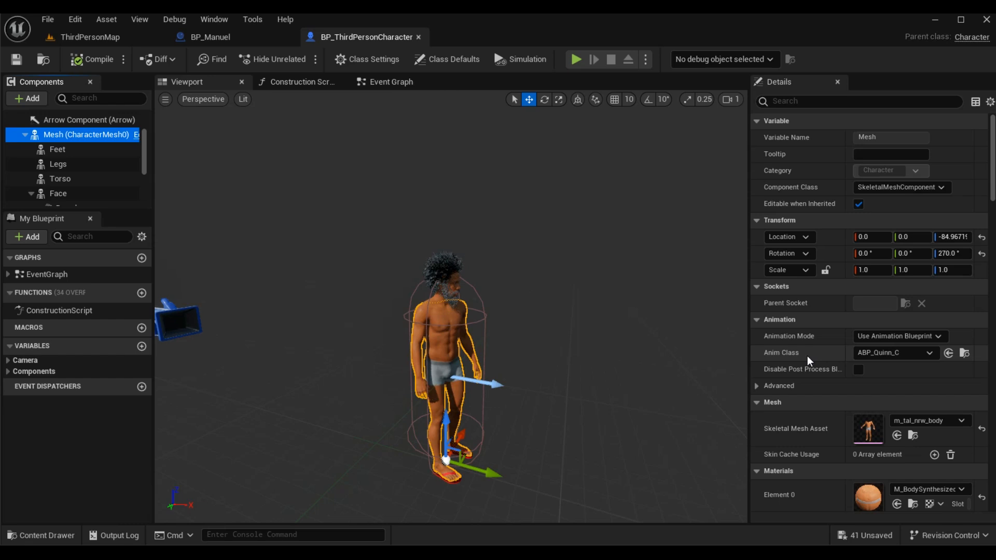
pyautogui.click(879, 361)
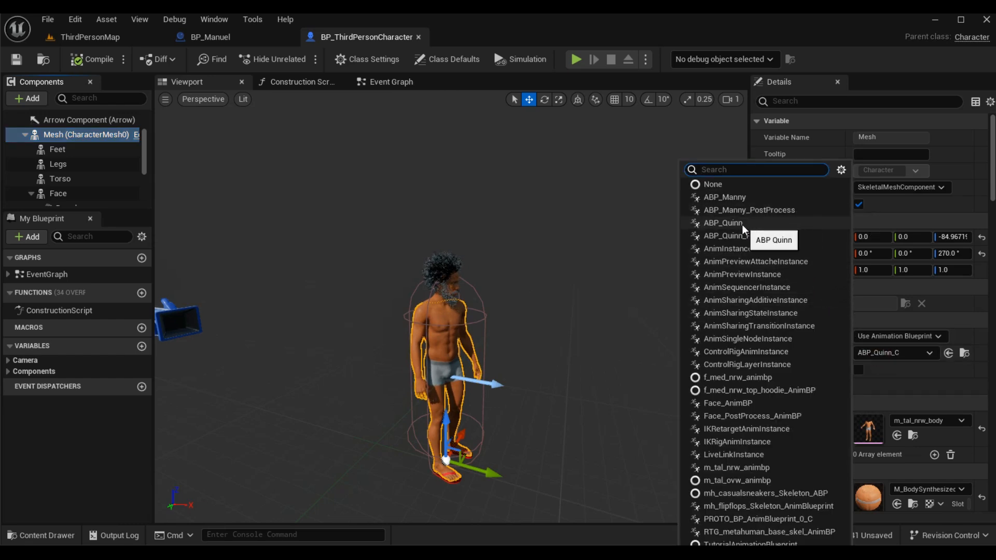
pyautogui.click(736, 201)
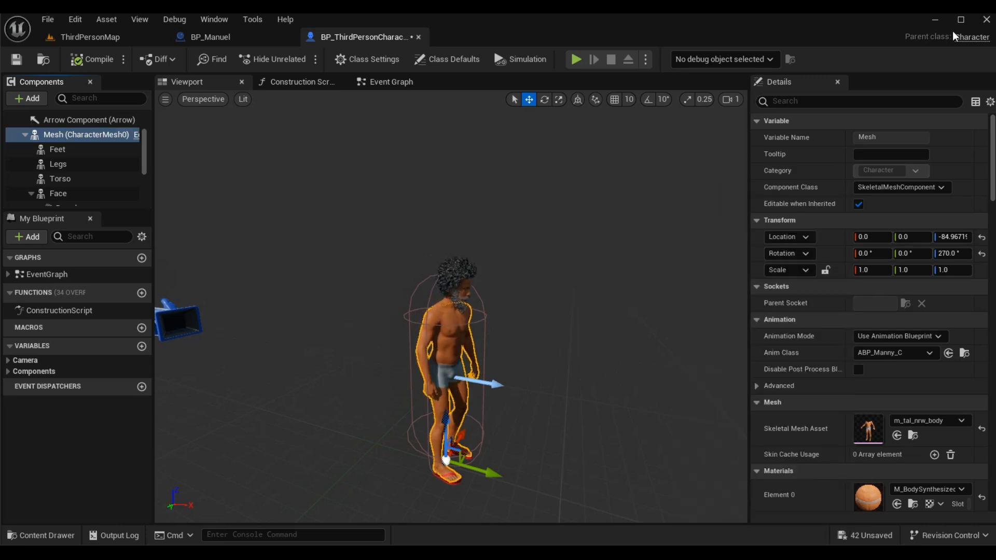
# Search all project content for "manny" from the ThirdPersonMap editor and open the ABP_Manny animation blueprint.
pyautogui.click(86, 37)
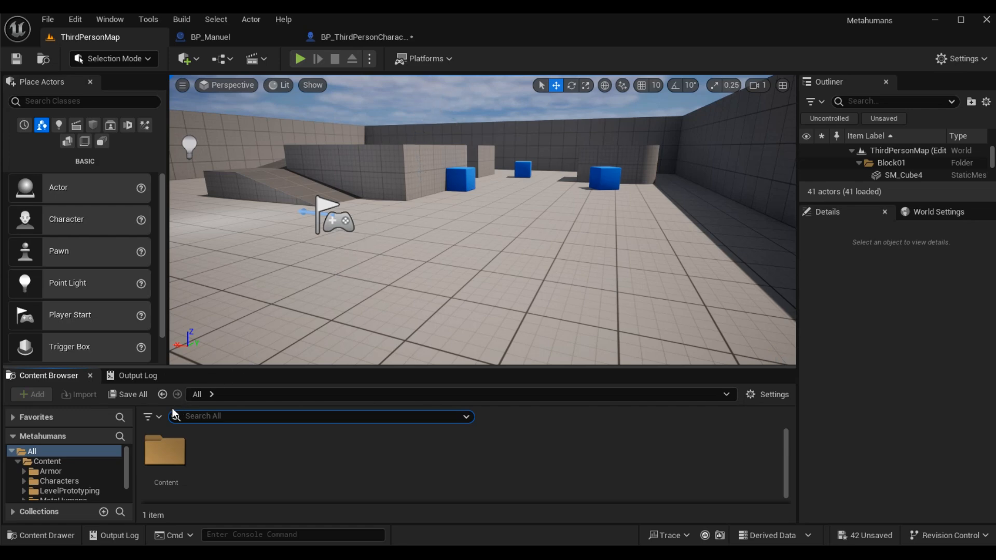
pyautogui.click(97, 450)
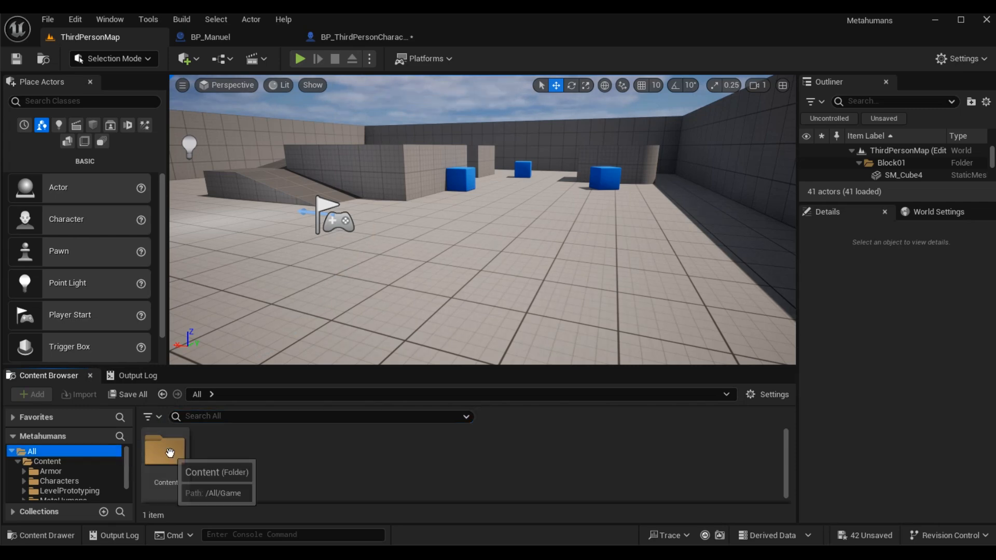
pyautogui.click(227, 415)
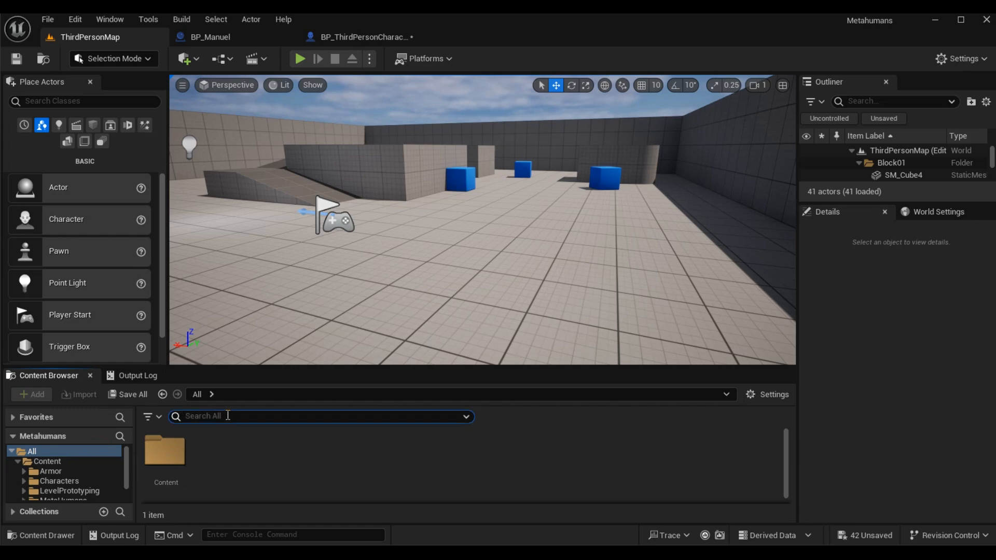
pyautogui.write('manny')
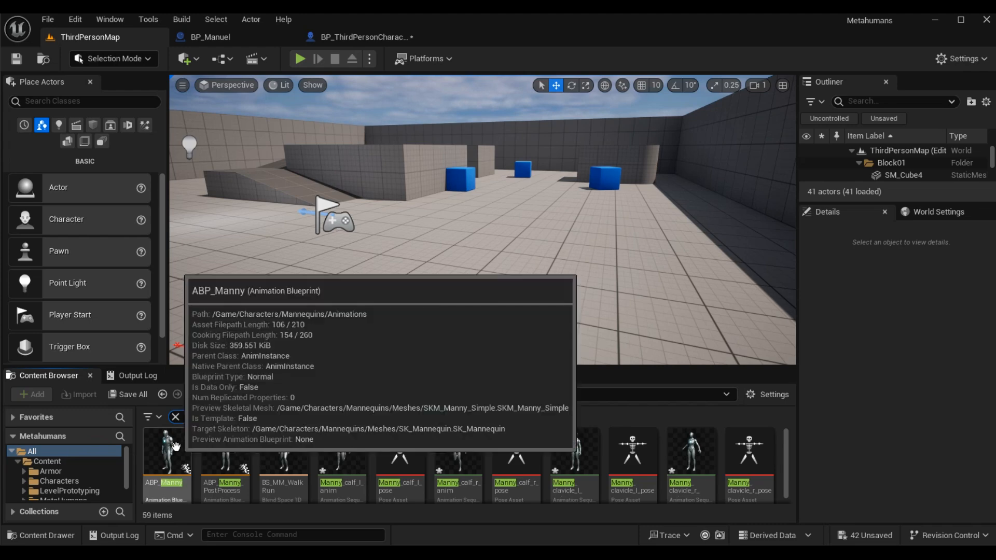
pyautogui.doubleClick(176, 447)
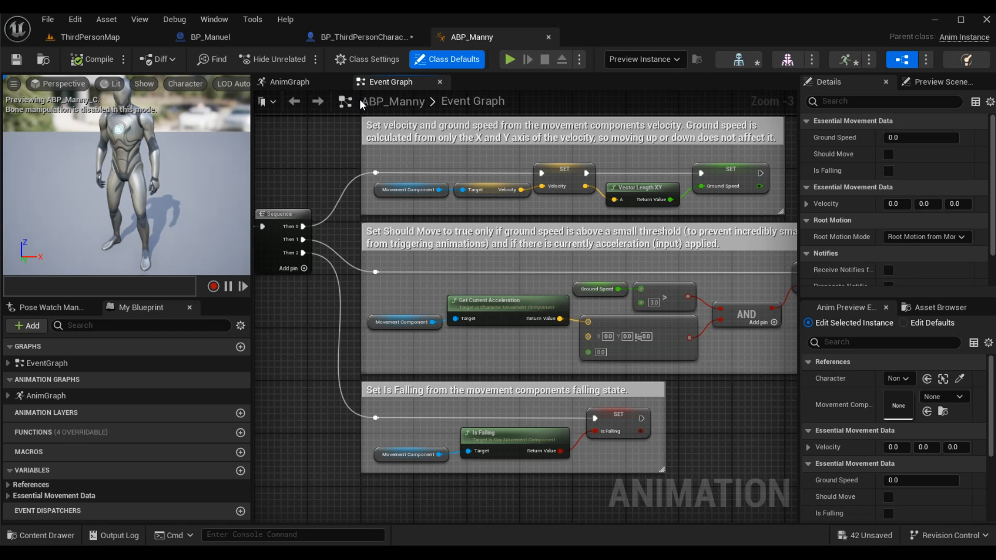
# Open the control rig used by the Control Rig node in ABP_Manny's AnimGraph.
pyautogui.click(310, 82)
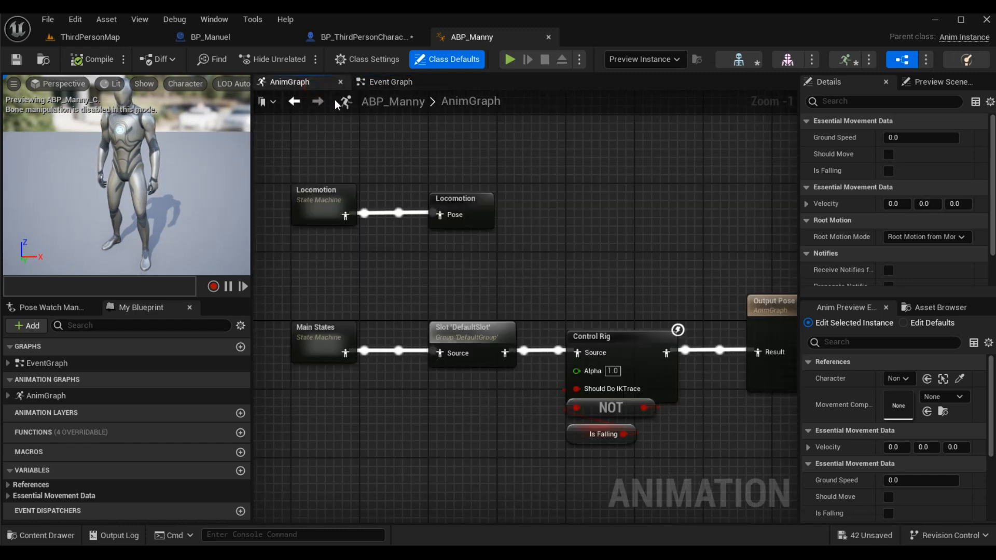
pyautogui.moveTo(597, 231); pyautogui.dragTo(483, 136, button='right')
pyautogui.click(495, 239)
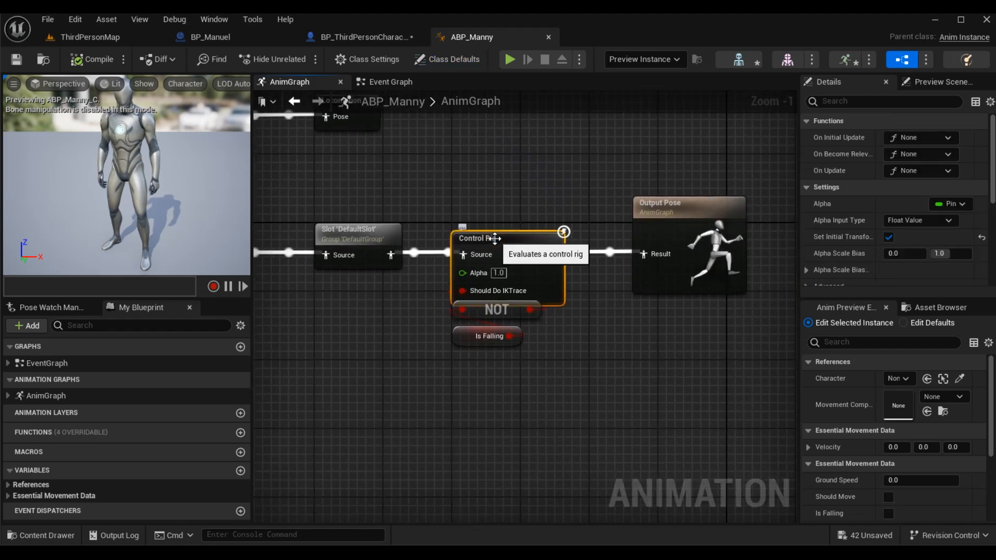
pyautogui.doubleClick(494, 239)
# Set the Root of the Full Body IK node in CR_Mannequin_BasicFootIK to animation_root and compile the rig.
pyautogui.scroll(-1, 513, 275)
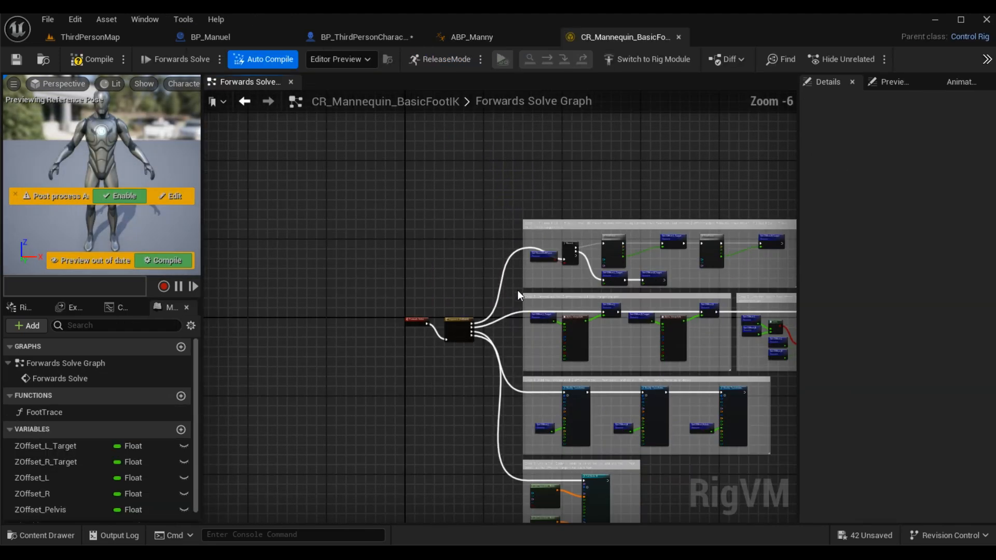
pyautogui.scroll(1, 518, 363)
pyautogui.moveTo(390, 325); pyautogui.dragTo(389, 321)
pyautogui.moveTo(418, 421); pyautogui.dragTo(247, 235, button='right')
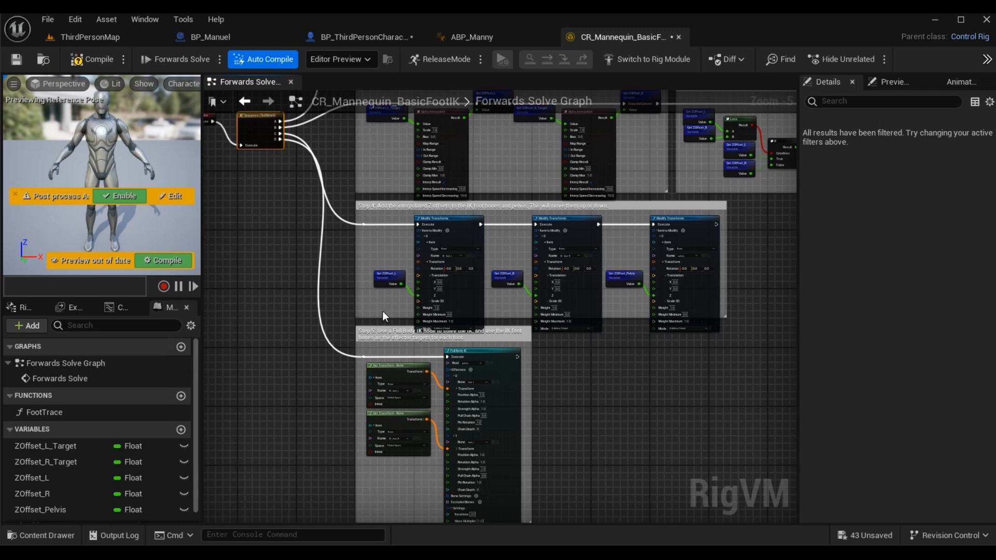
pyautogui.click(462, 410)
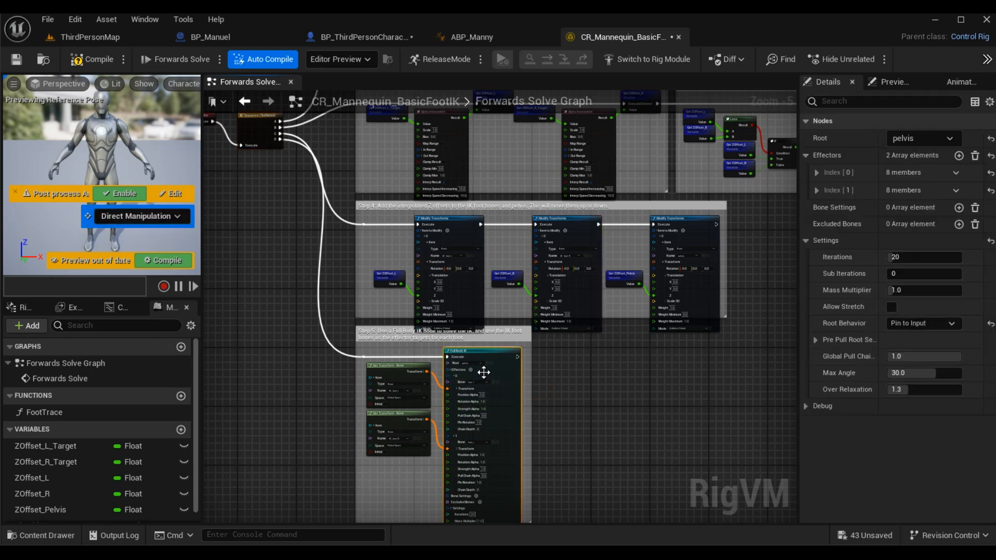
pyautogui.scroll(4, 463, 369)
pyautogui.scroll(1, 462, 365)
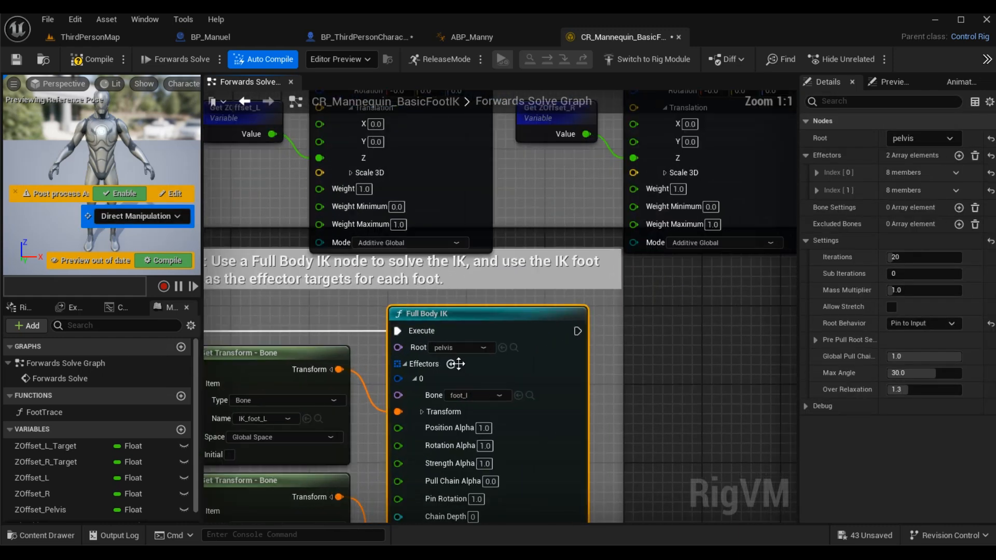
pyautogui.click(479, 347)
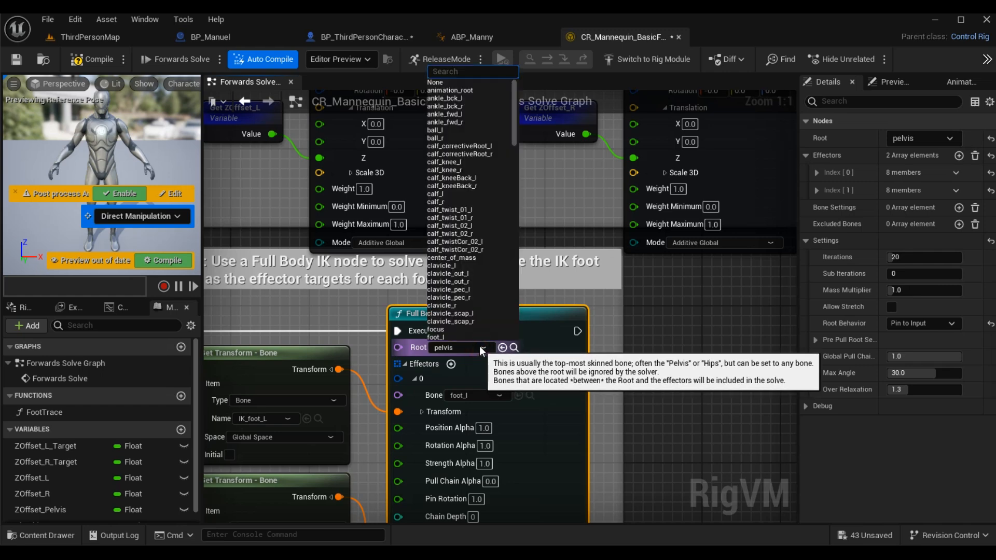
pyautogui.click(461, 90)
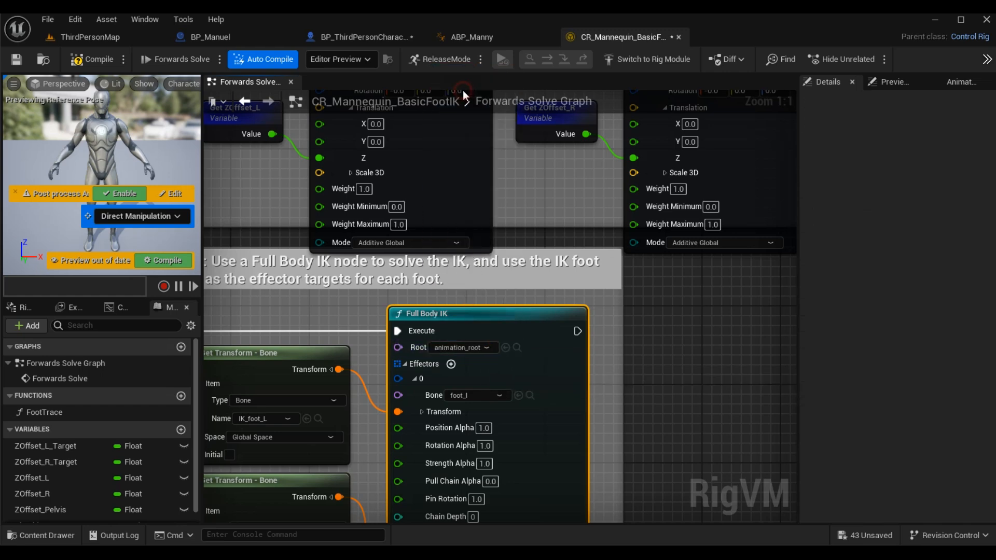
pyautogui.click(105, 58)
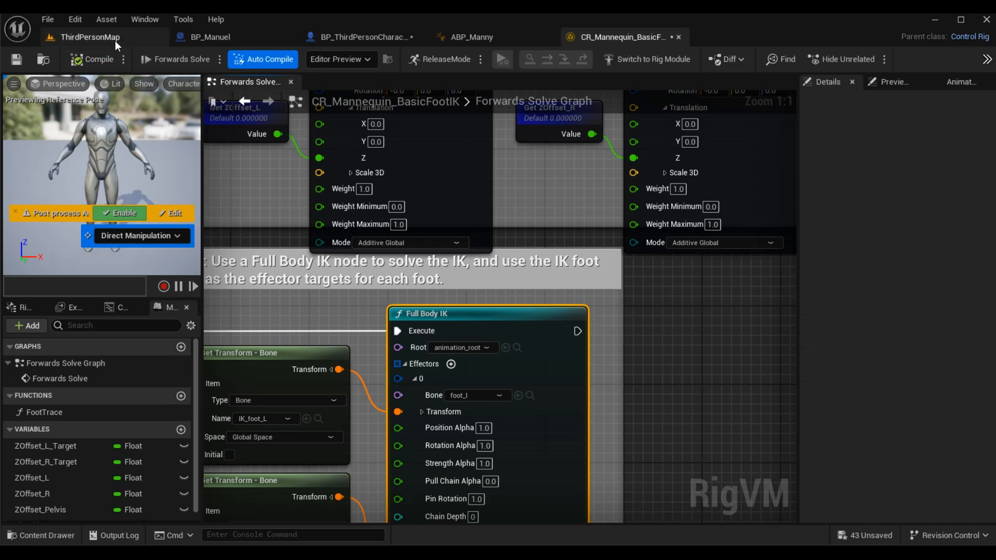
# Play ThirdPersonMap in the editor, run the character around the level to test its animation, and stop the session.
pyautogui.click(113, 35)
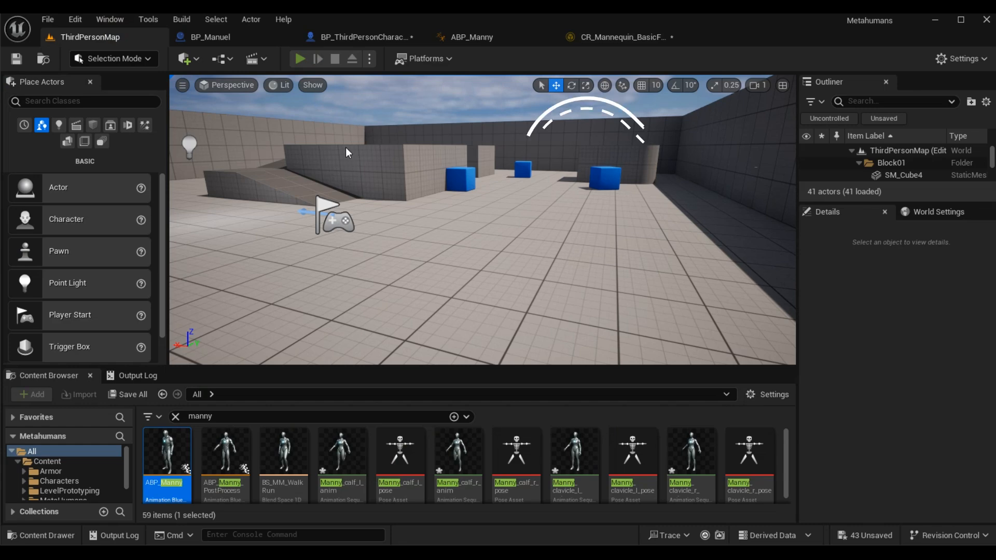
pyautogui.hotkey('alt', 'p')
pyautogui.press('w')
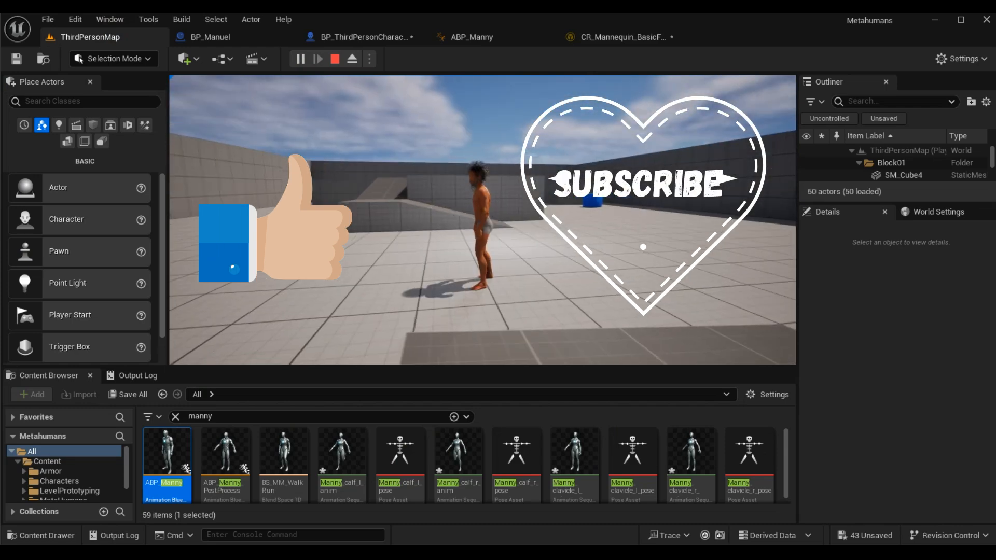
pyautogui.press('w')
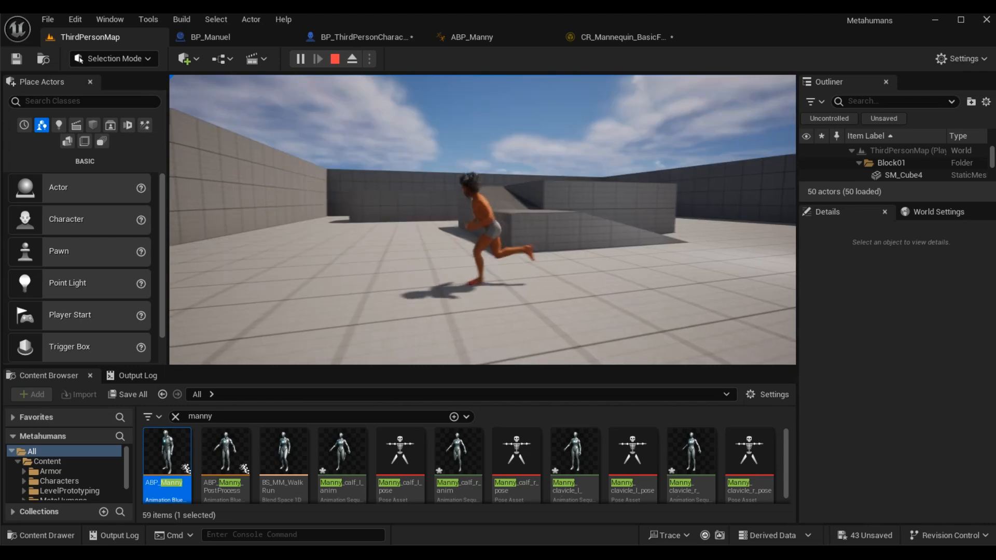
pyautogui.press('w')
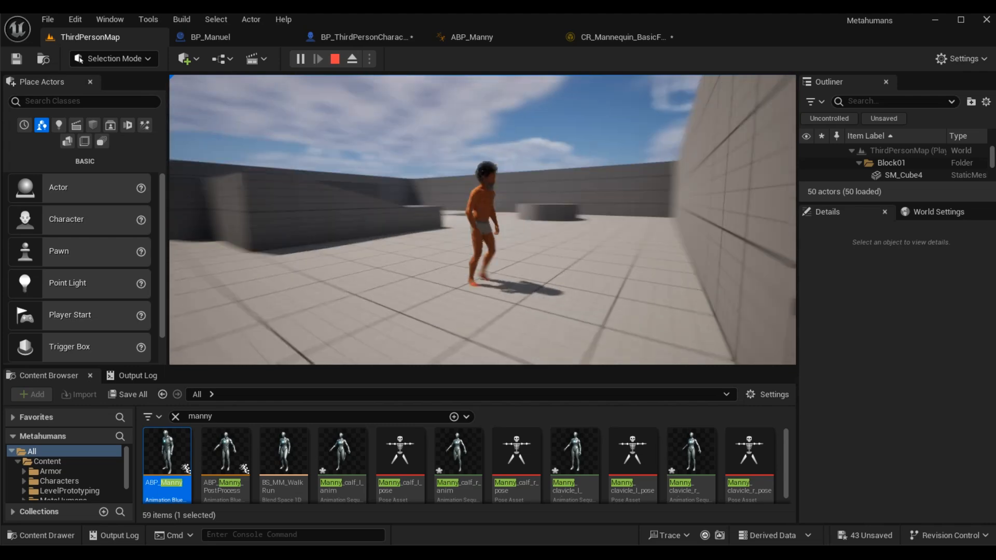
pyautogui.press('w')
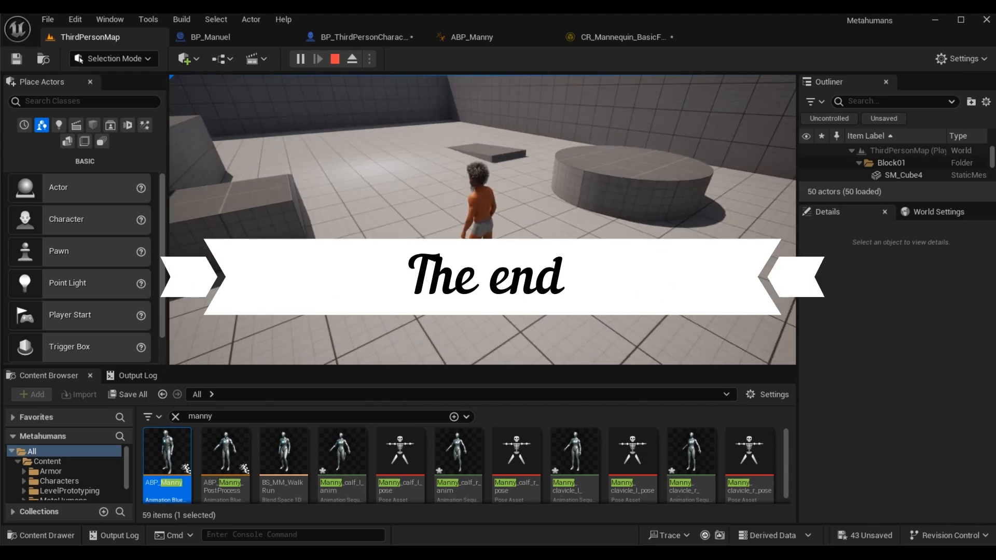
pyautogui.press('Escape')
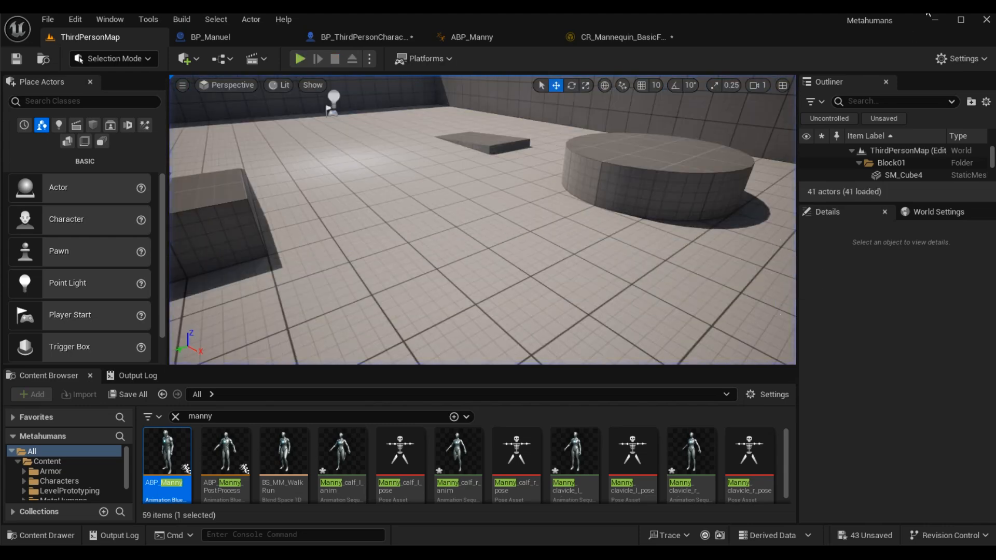